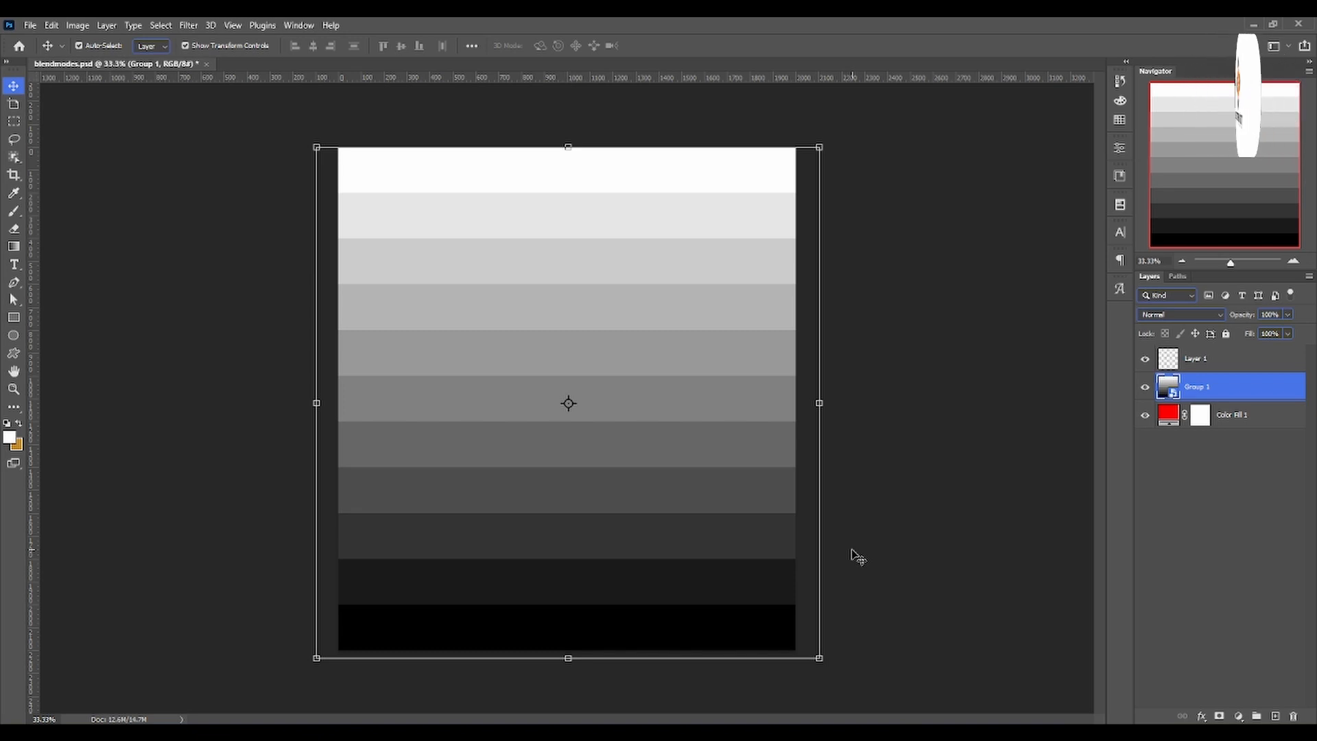
Keep Group 1 in Normal blend mode and try its opacity at 50% before restoring it to 100%
click(1181, 316)
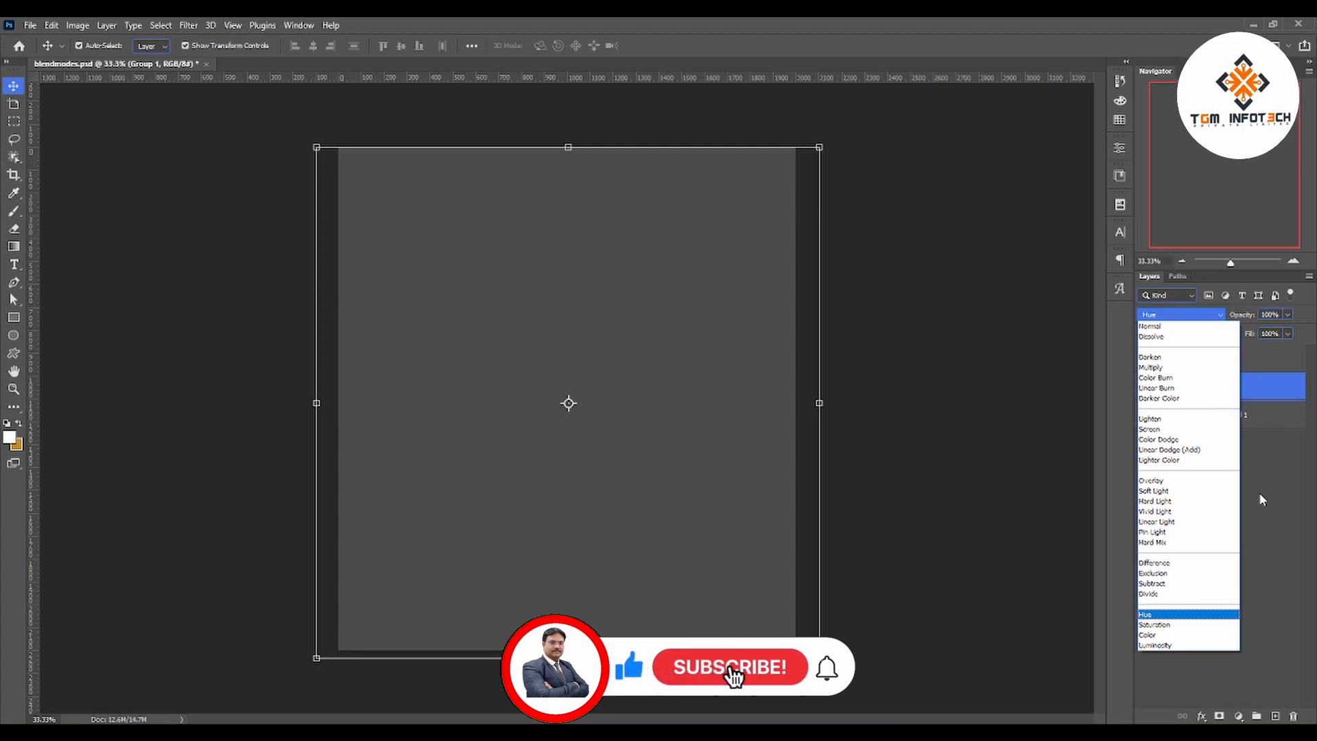
click(1168, 327)
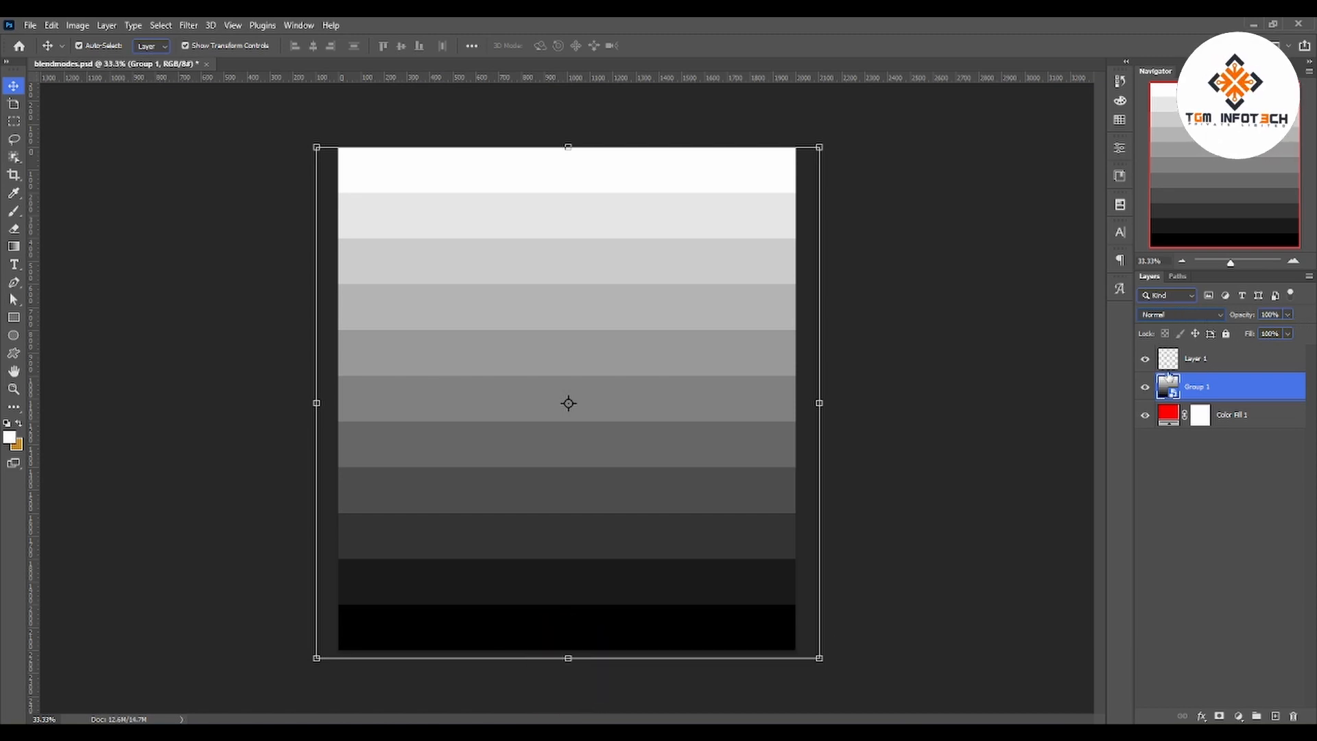
click(1287, 314)
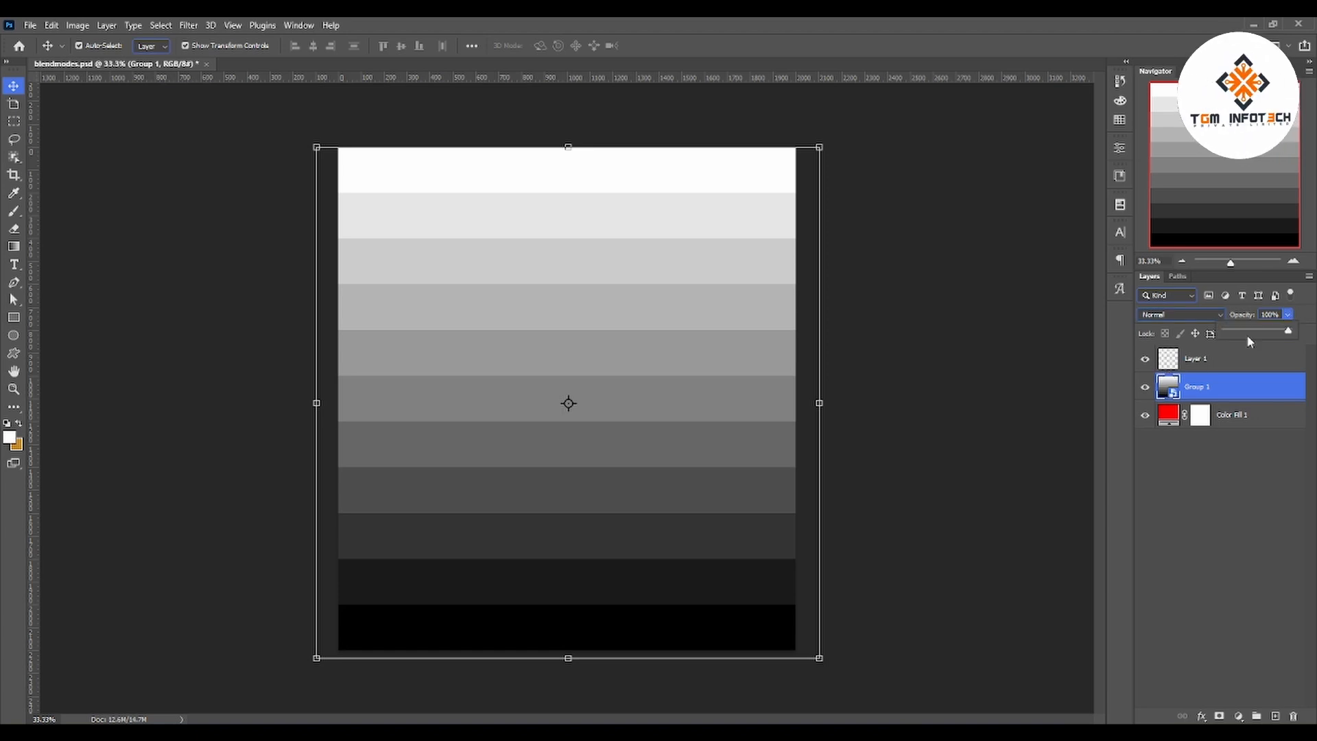
drag(1246, 334, 1259, 336)
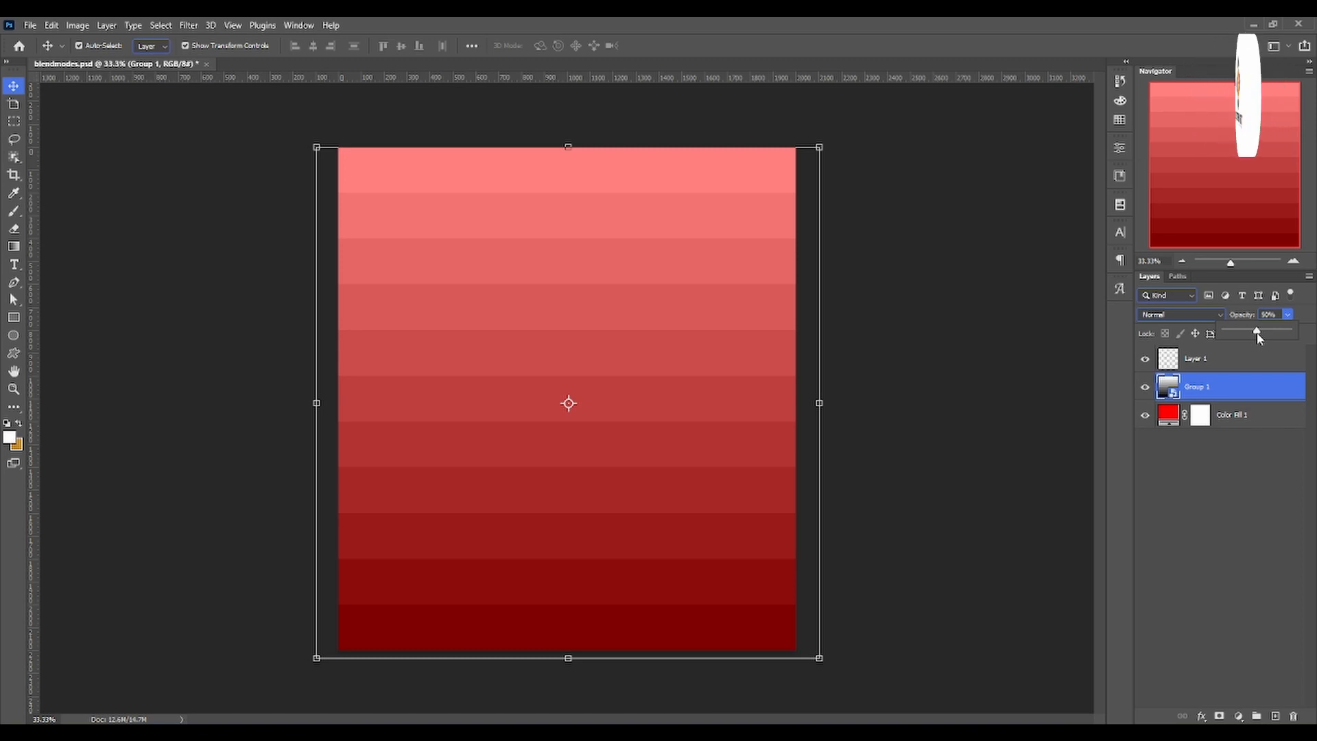
drag(1259, 336, 1295, 336)
Set Group 1's blend mode to Dissolve with 46% opacity, comparing the effect against Normal mode
click(1153, 316)
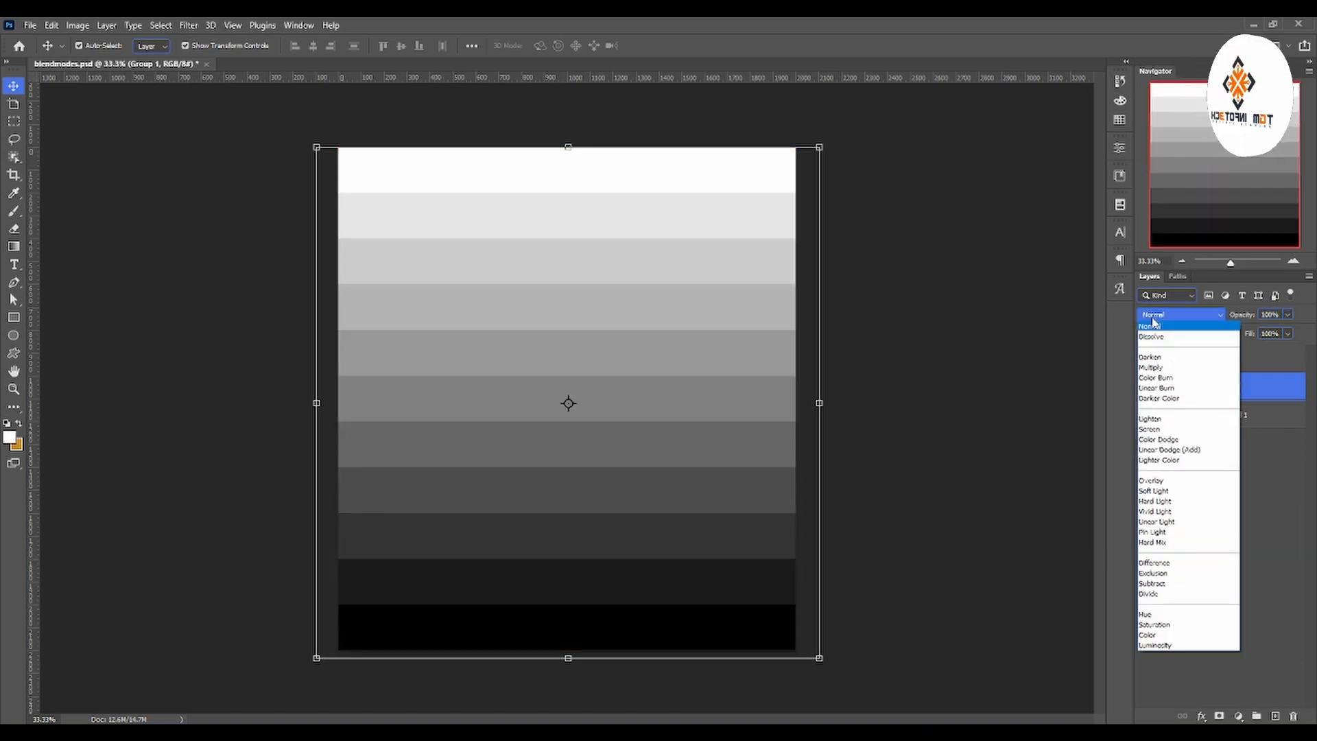
click(1160, 337)
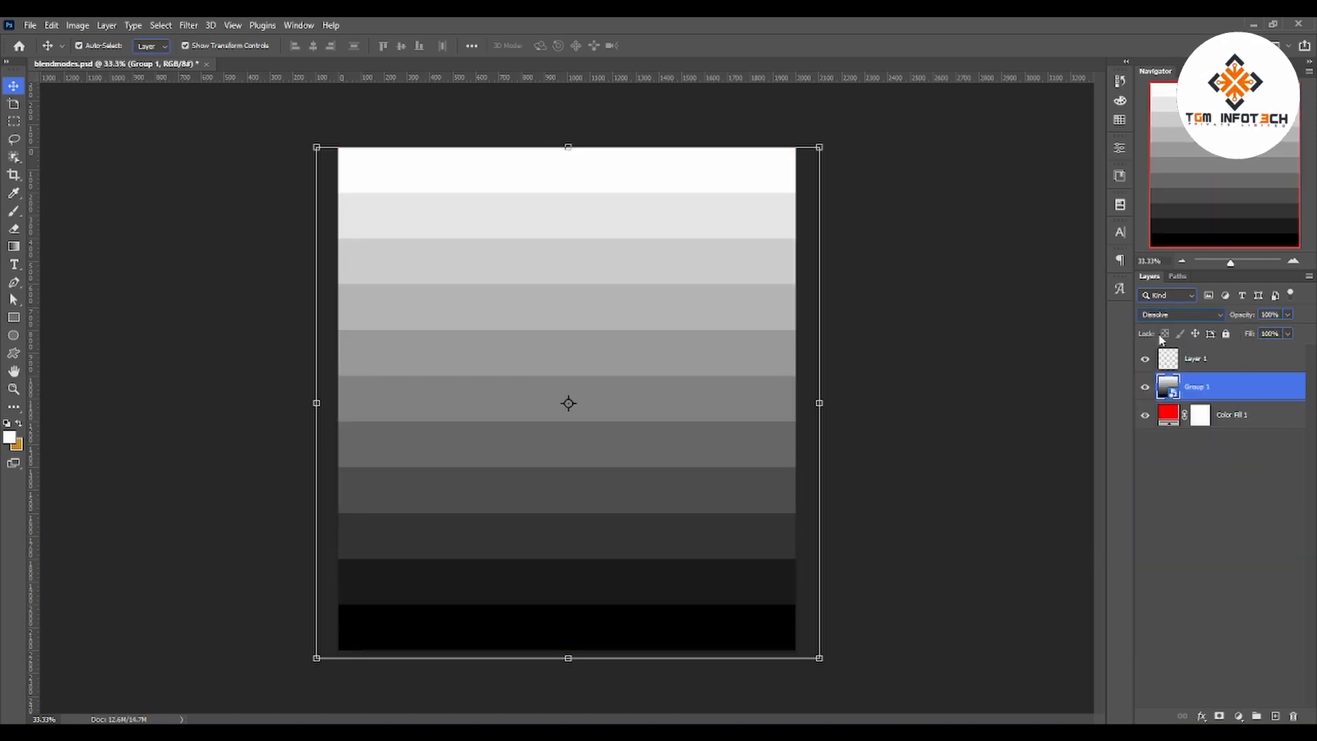
click(1287, 314)
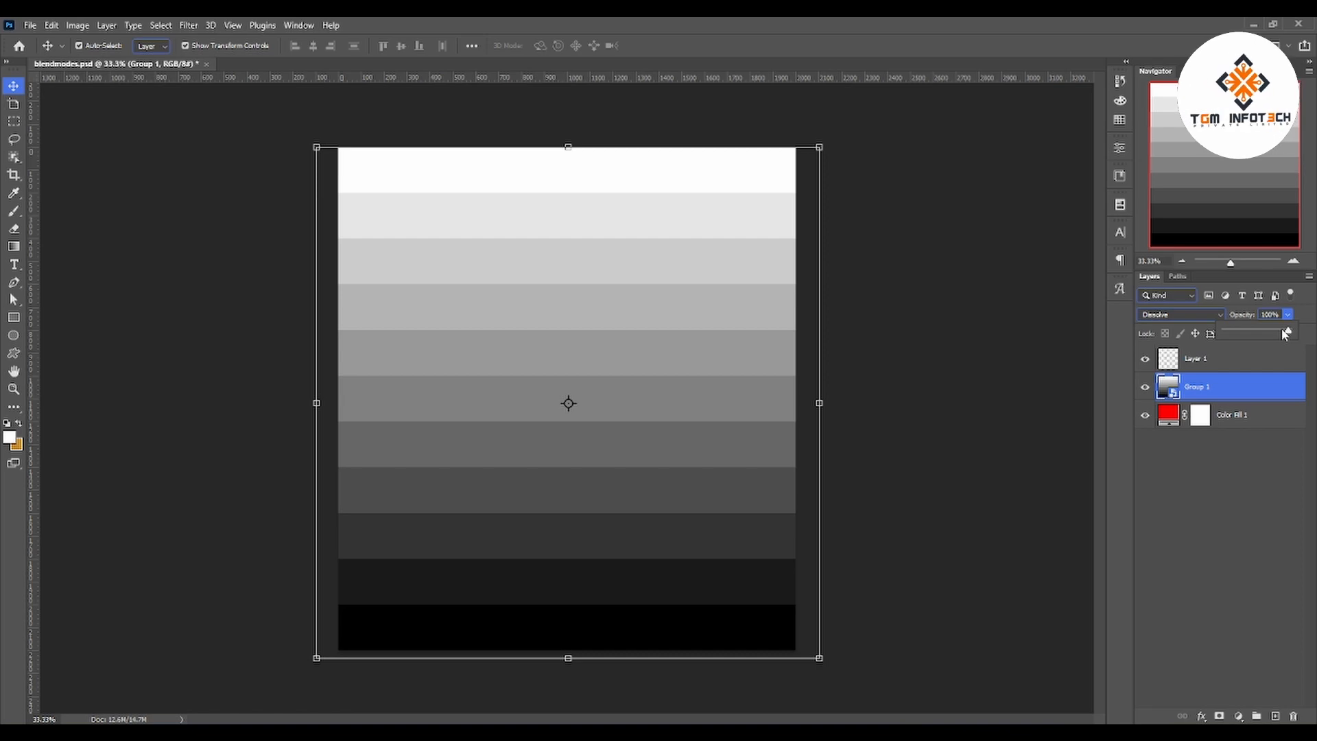
drag(1285, 334, 1254, 335)
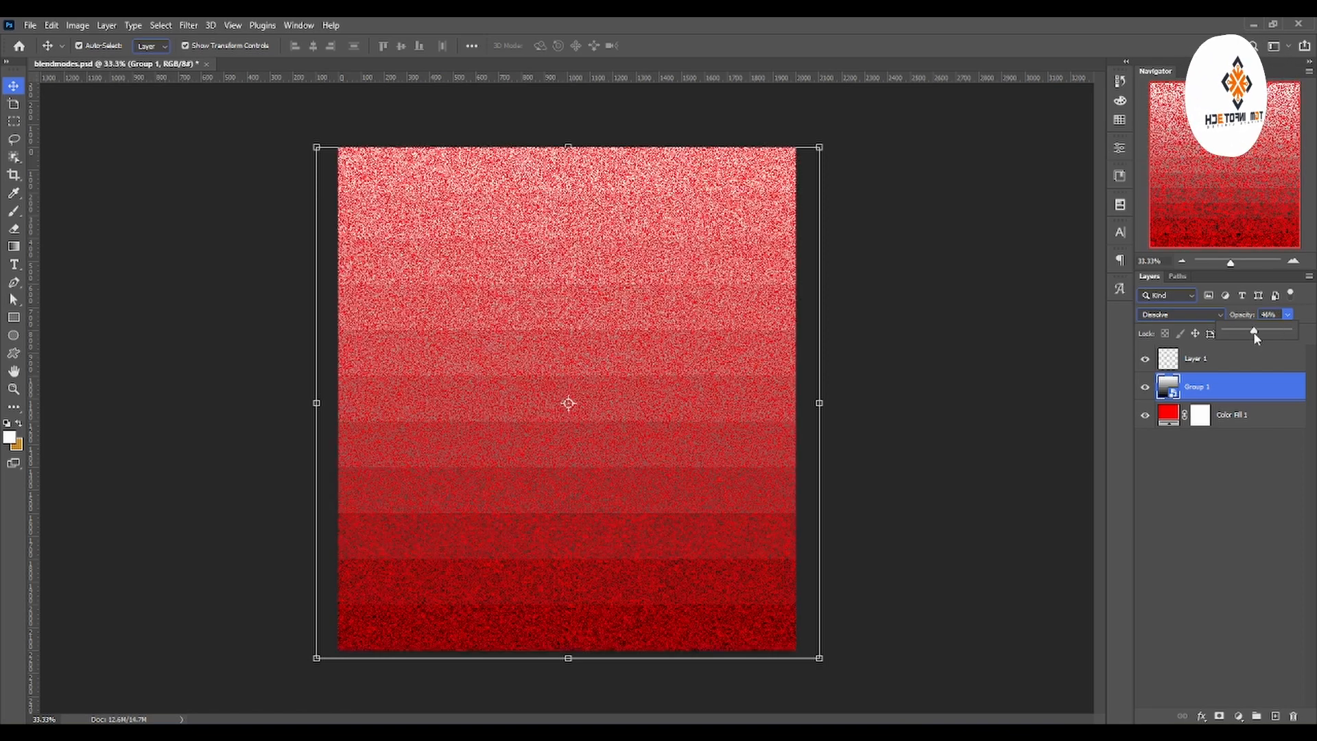
click(1170, 314)
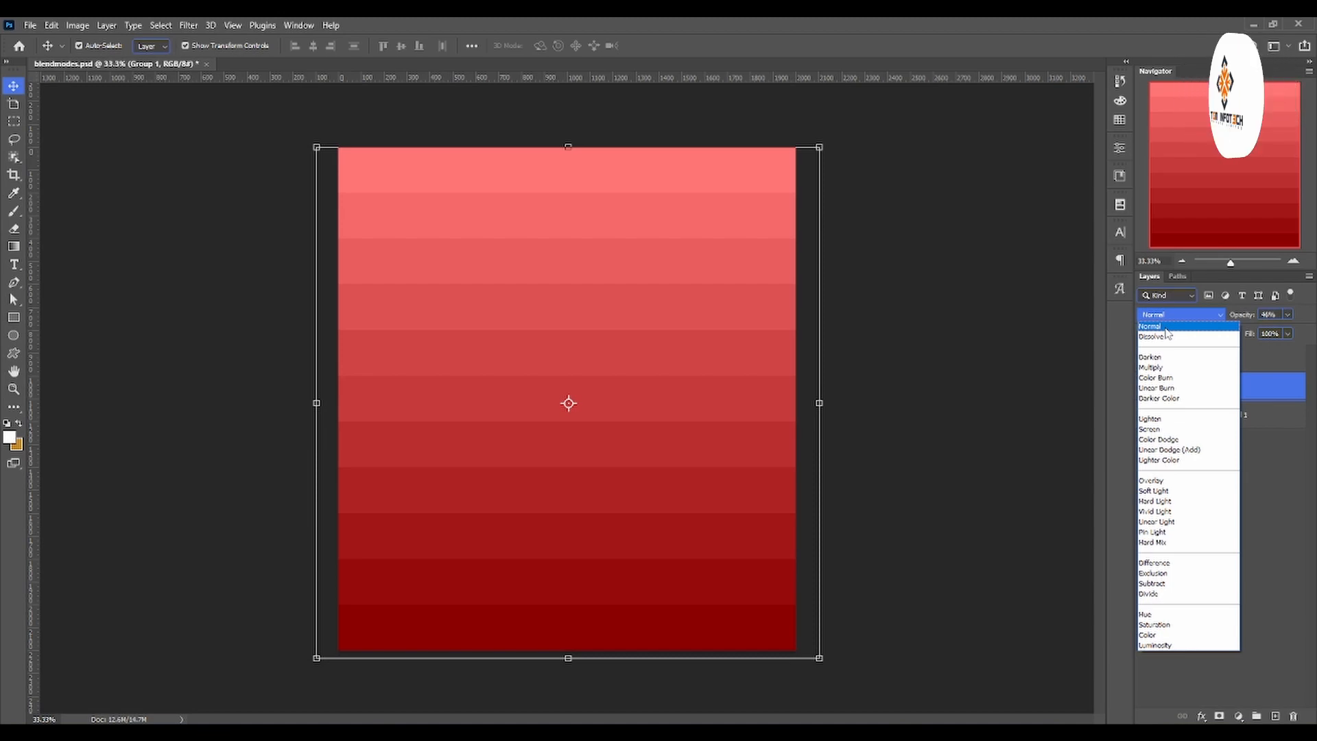
click(1166, 336)
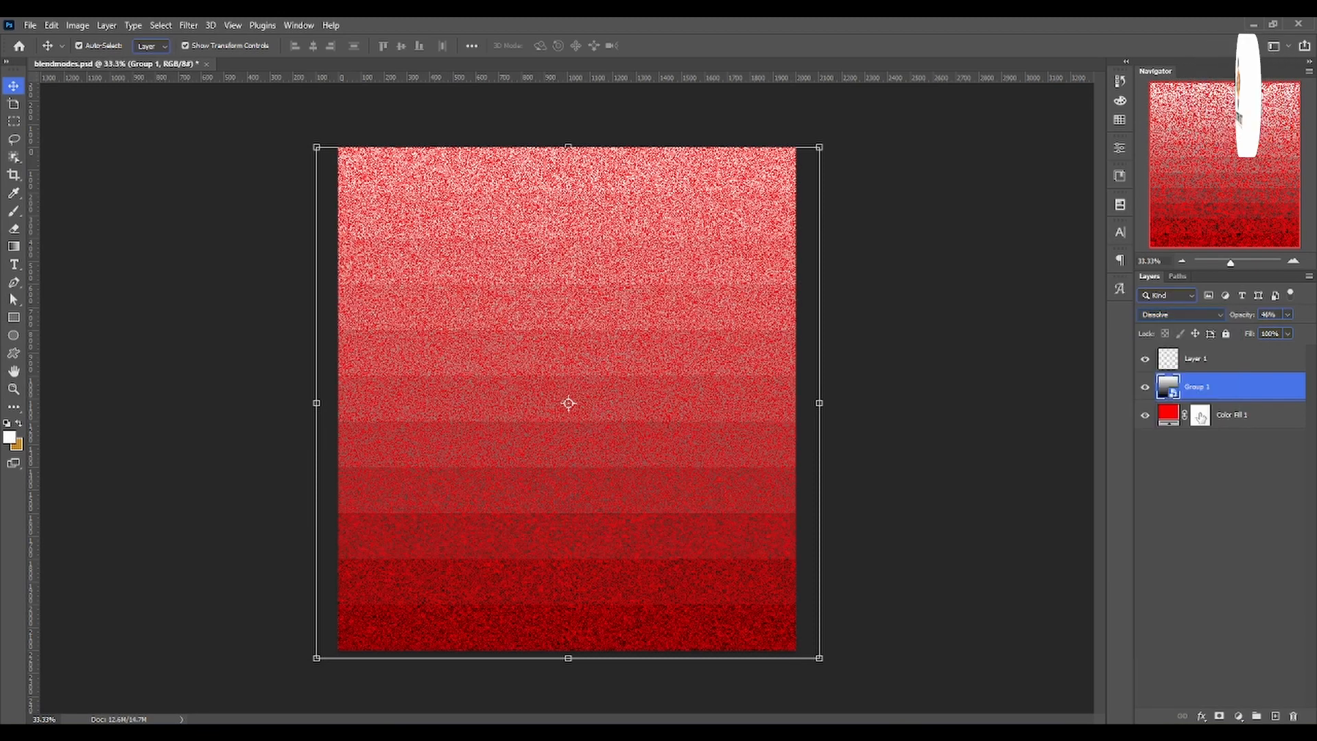
Inspect the dissolved bands up close and raise Group 1's opacity to 80% and finally to 100%
click(13, 389)
drag(676, 172, 697, 226)
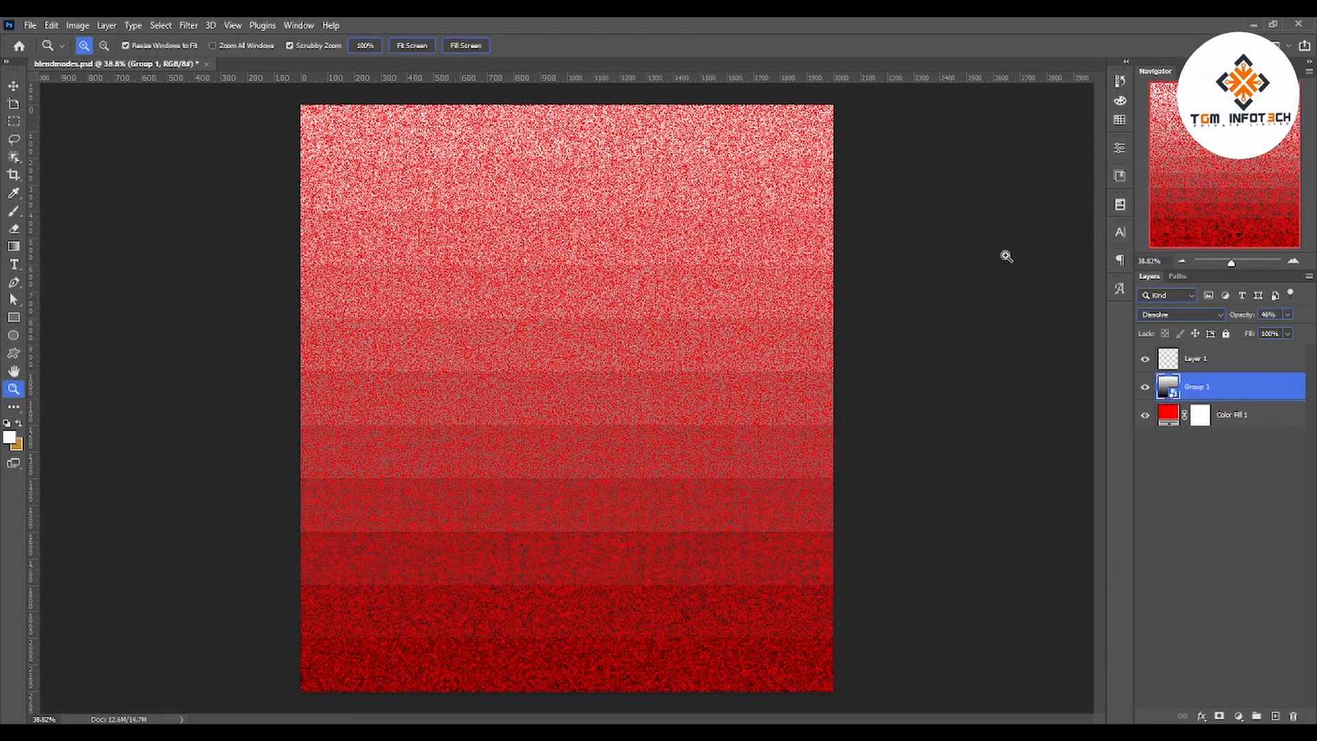
click(1287, 314)
mouse_move(1277, 330)
mouse_down()
mouse_move(1298, 332)
mouse_move(1241, 336)
mouse_move(1295, 332)
mouse_up()
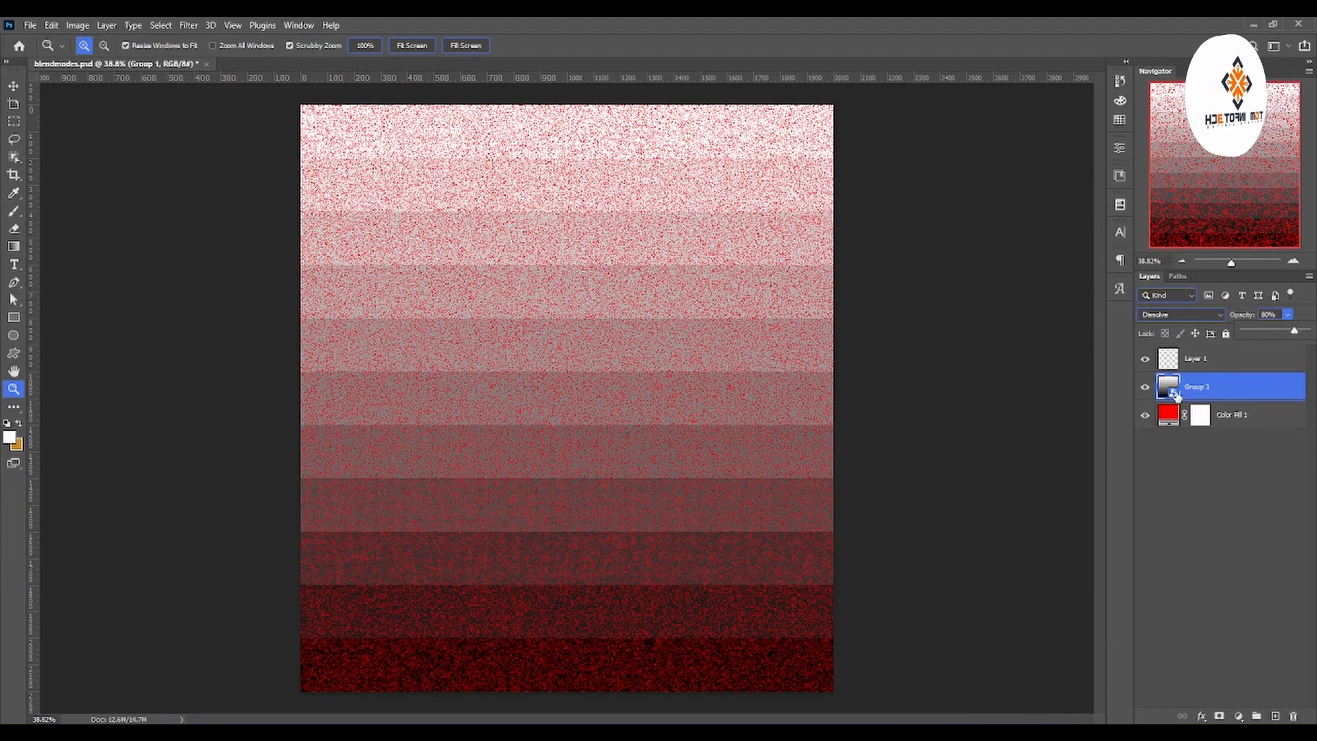
drag(1297, 332, 1307, 333)
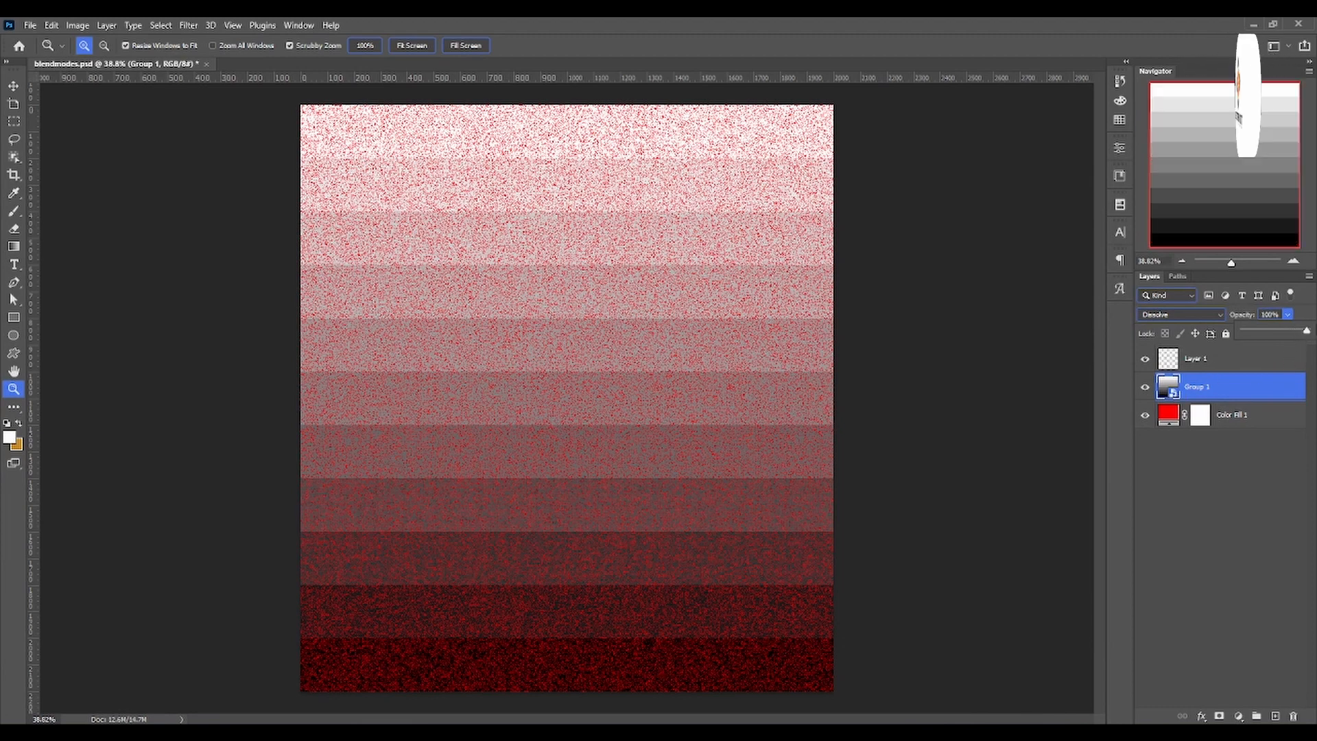
Try the Darken blend mode on Group 1 and return the layer to Normal
click(1181, 315)
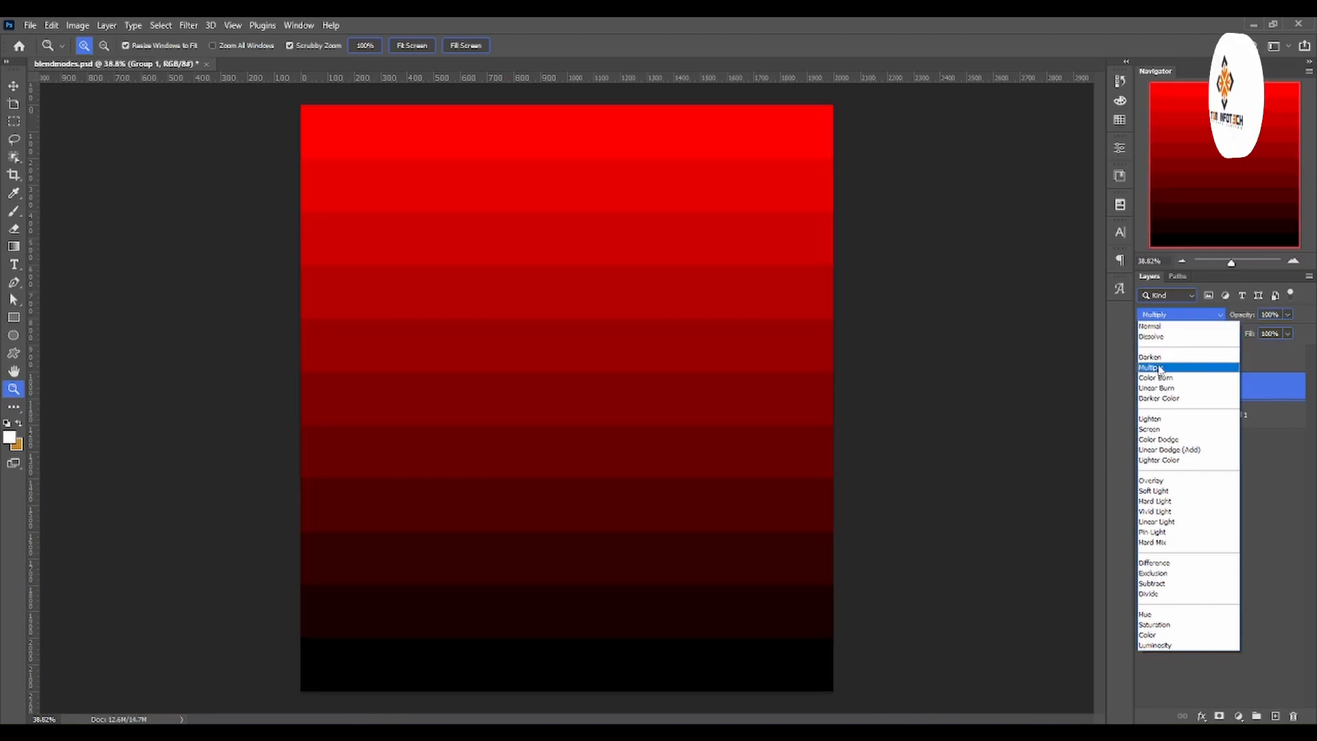
click(1158, 358)
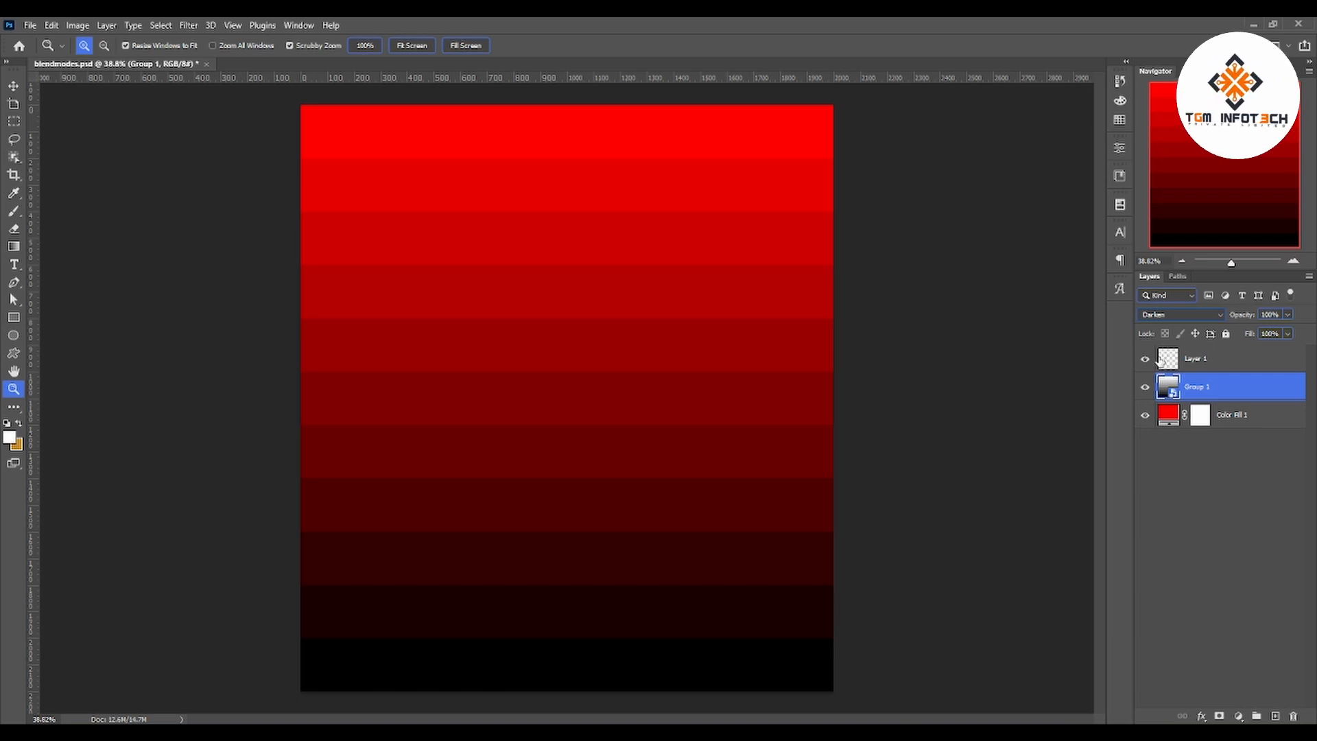
click(1166, 316)
click(1167, 329)
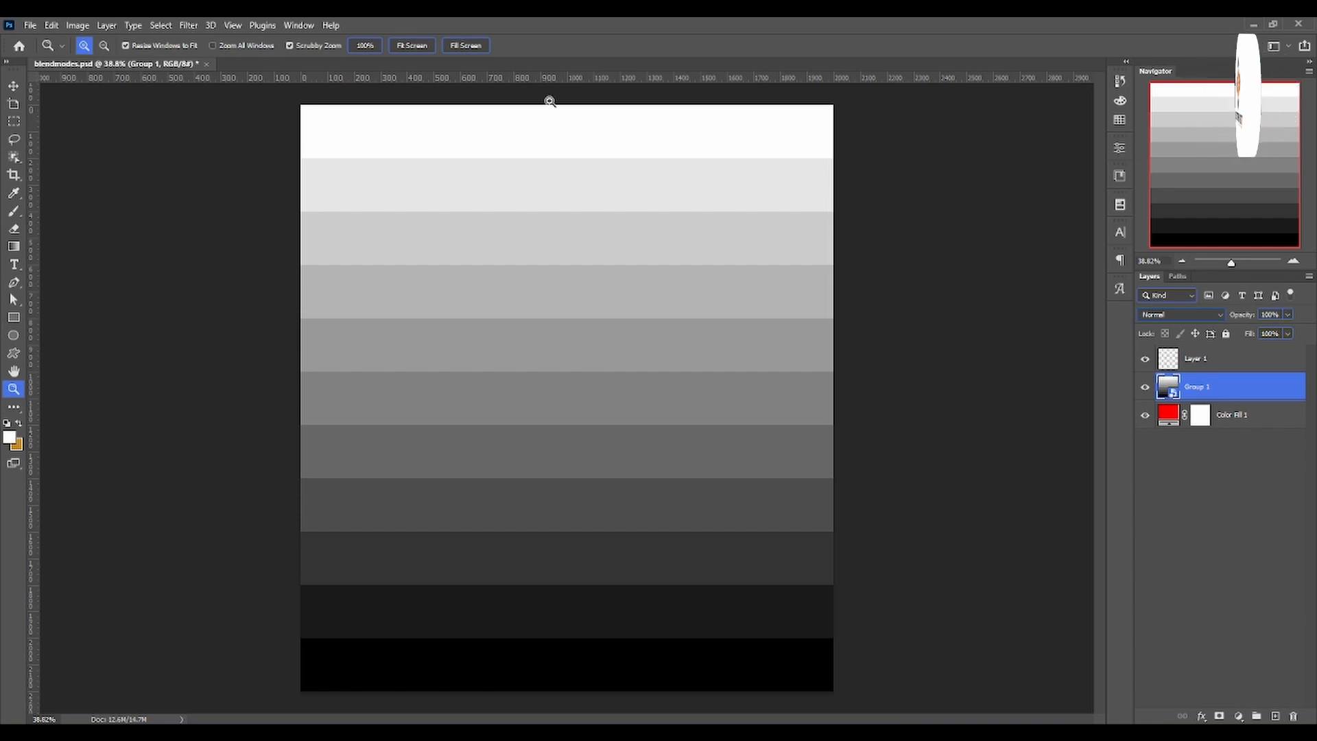
Sample the gray bands from lightest to black in the foreground Color Picker to examine their brightness values, leaving the foreground color unchanged
click(9, 438)
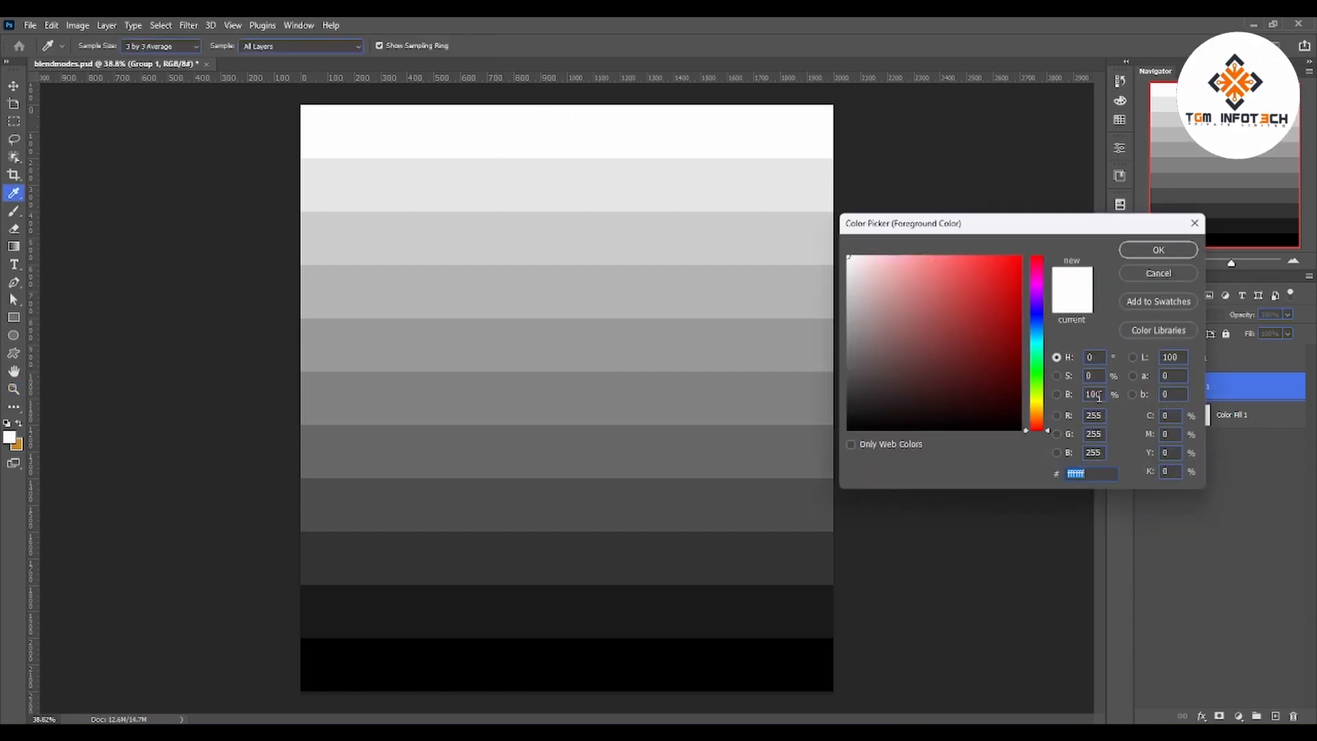
click(746, 183)
click(735, 224)
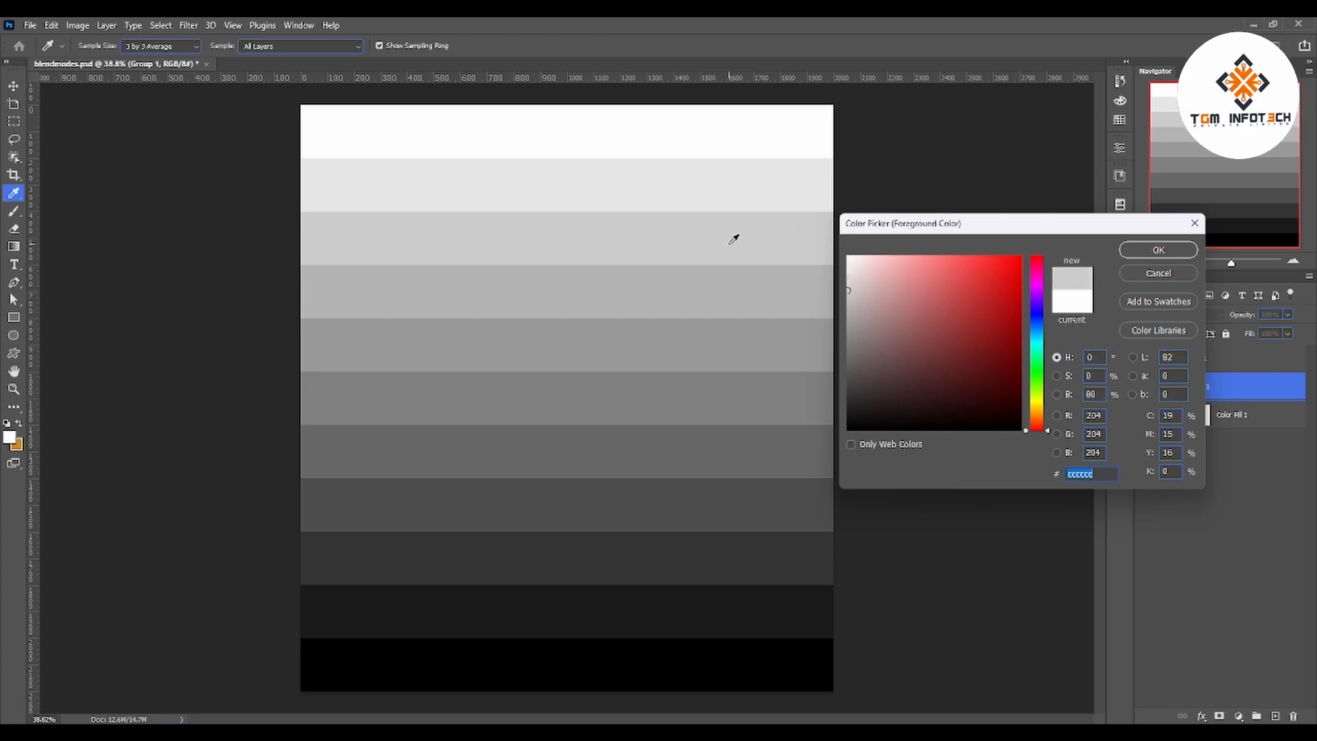
click(732, 274)
click(711, 356)
click(706, 394)
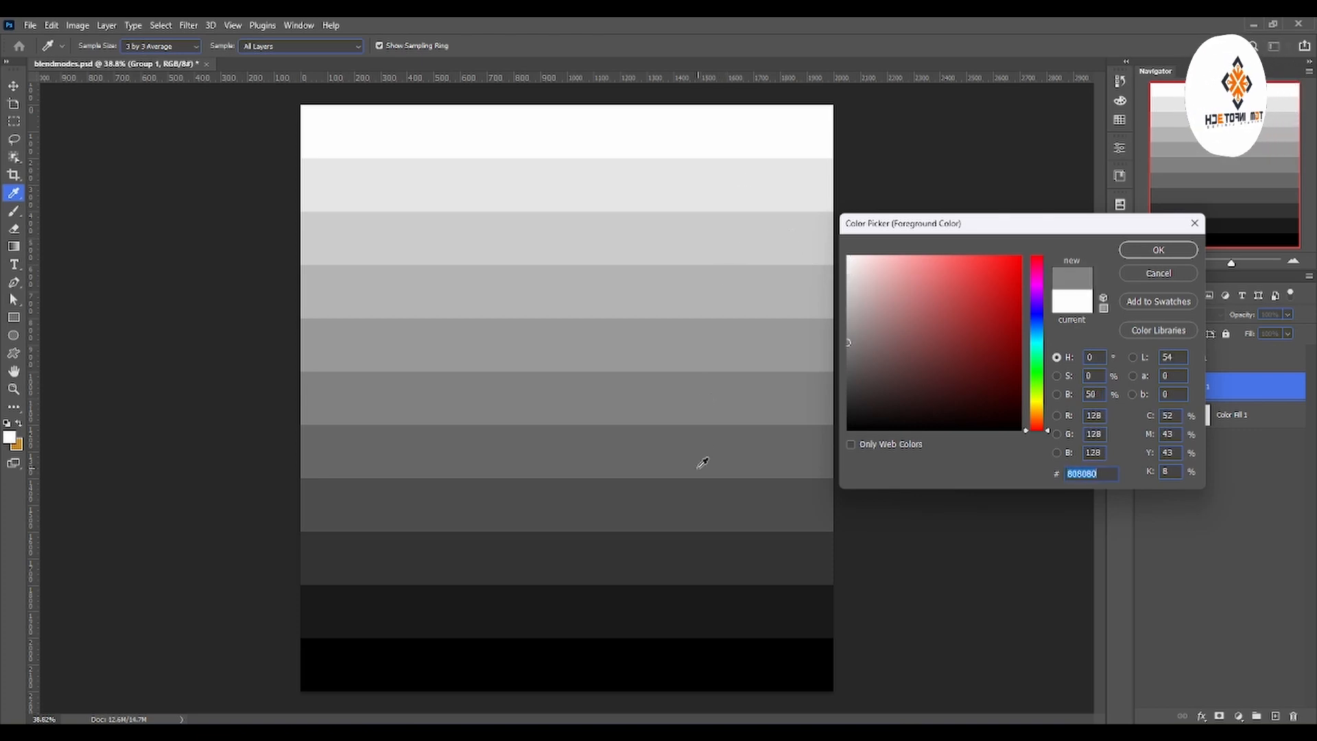
click(702, 463)
click(700, 488)
click(706, 554)
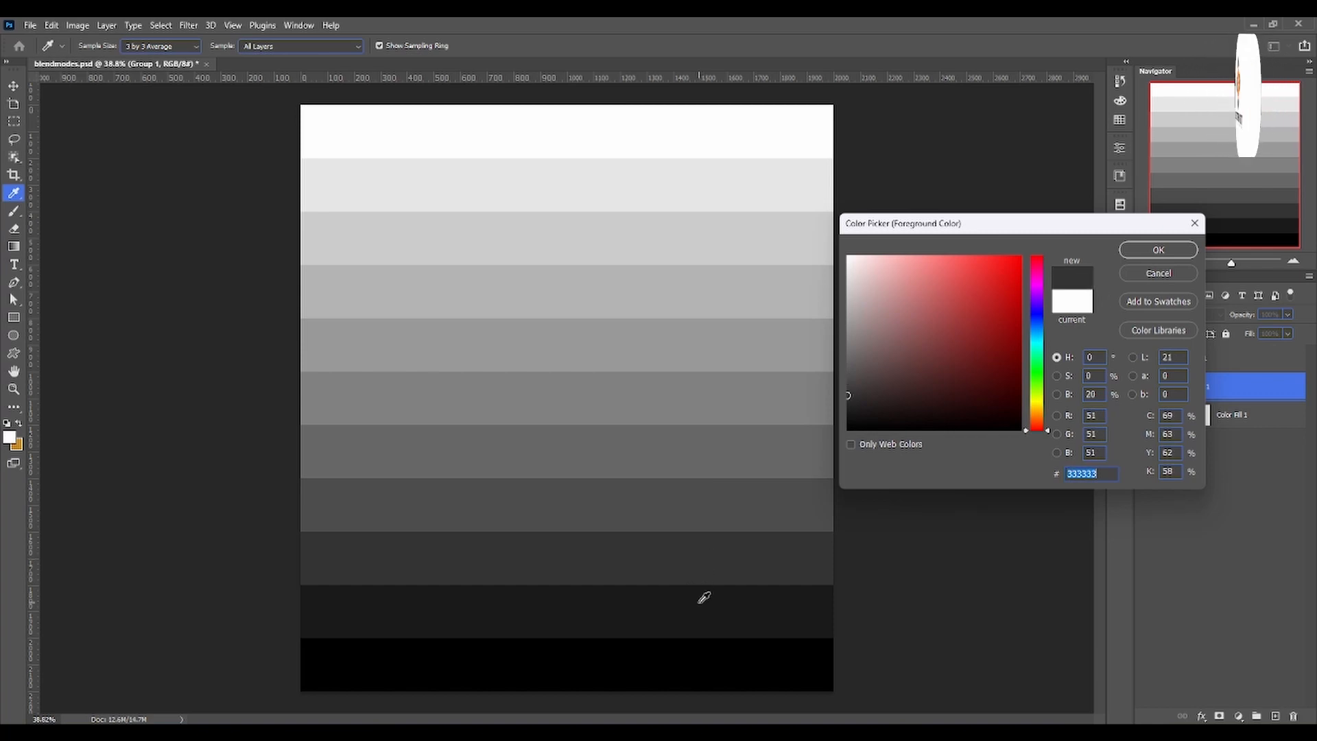
click(703, 597)
click(703, 639)
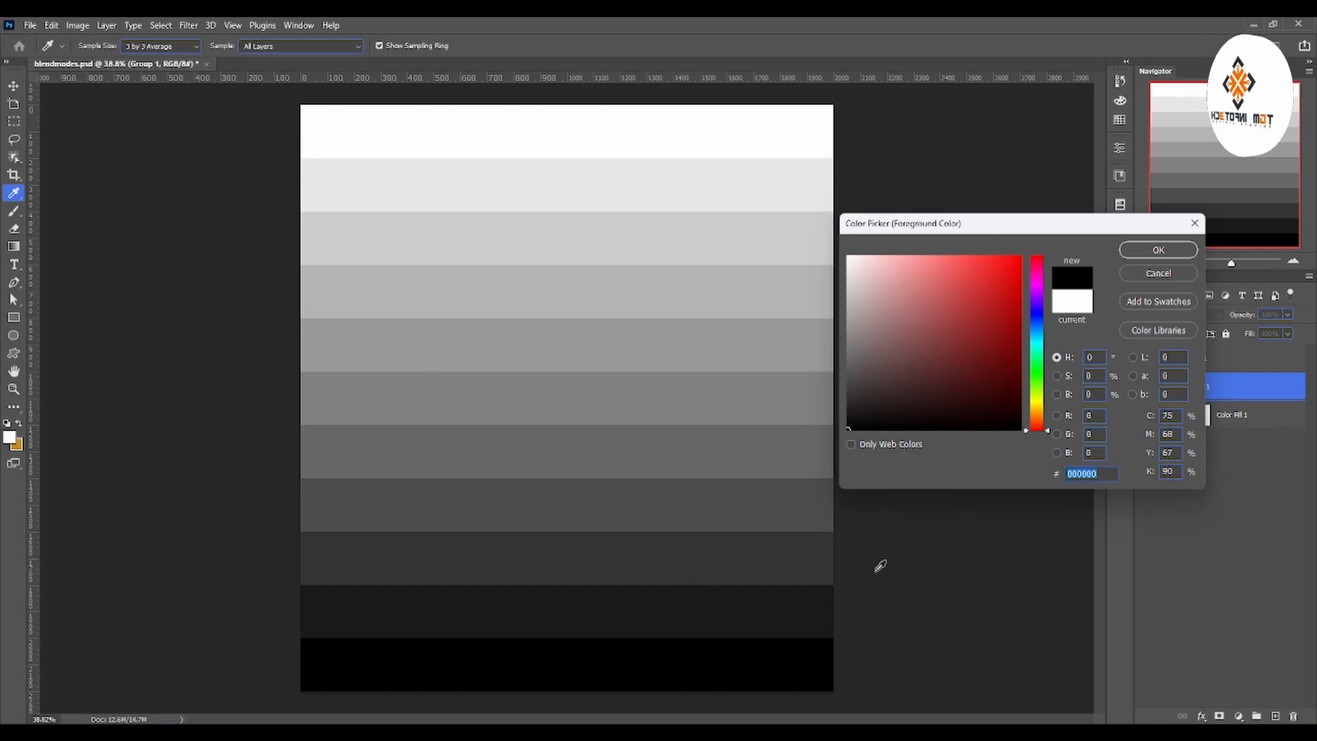
click(1171, 273)
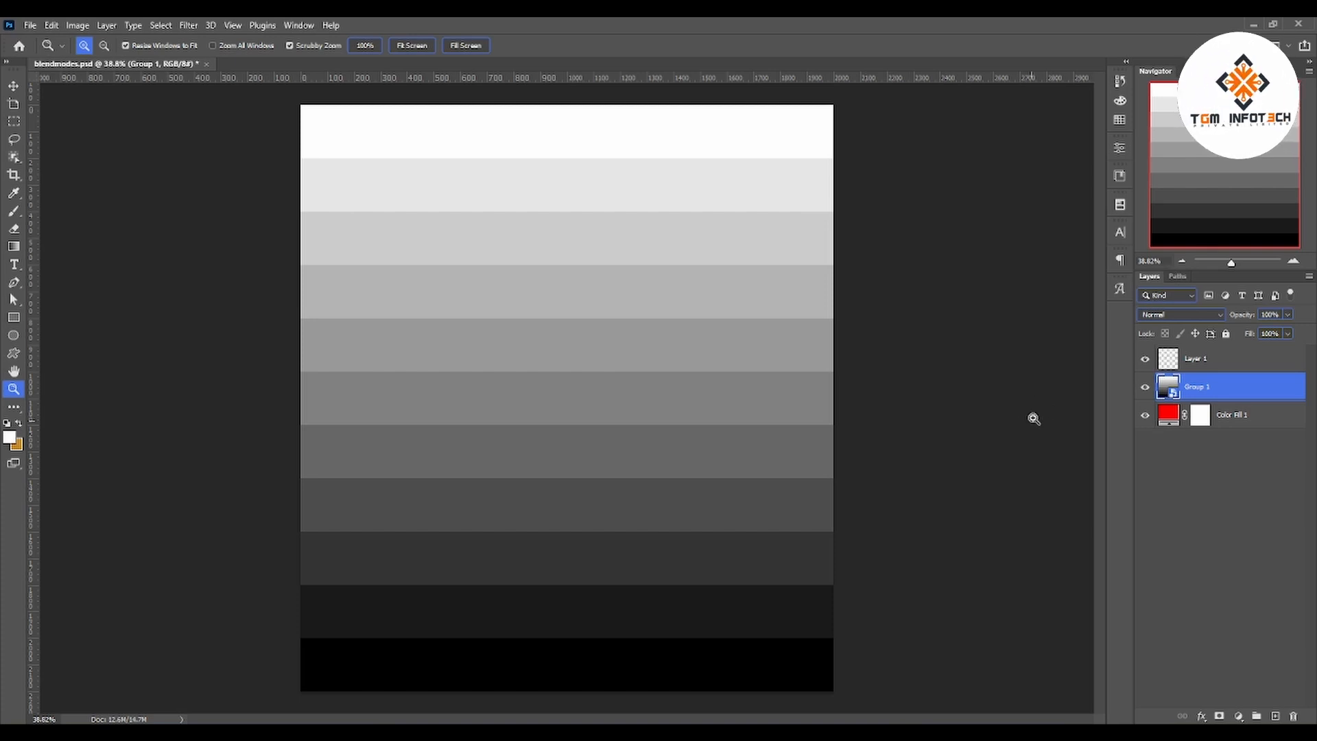
Set Group 1's blend mode to Darken
click(1197, 319)
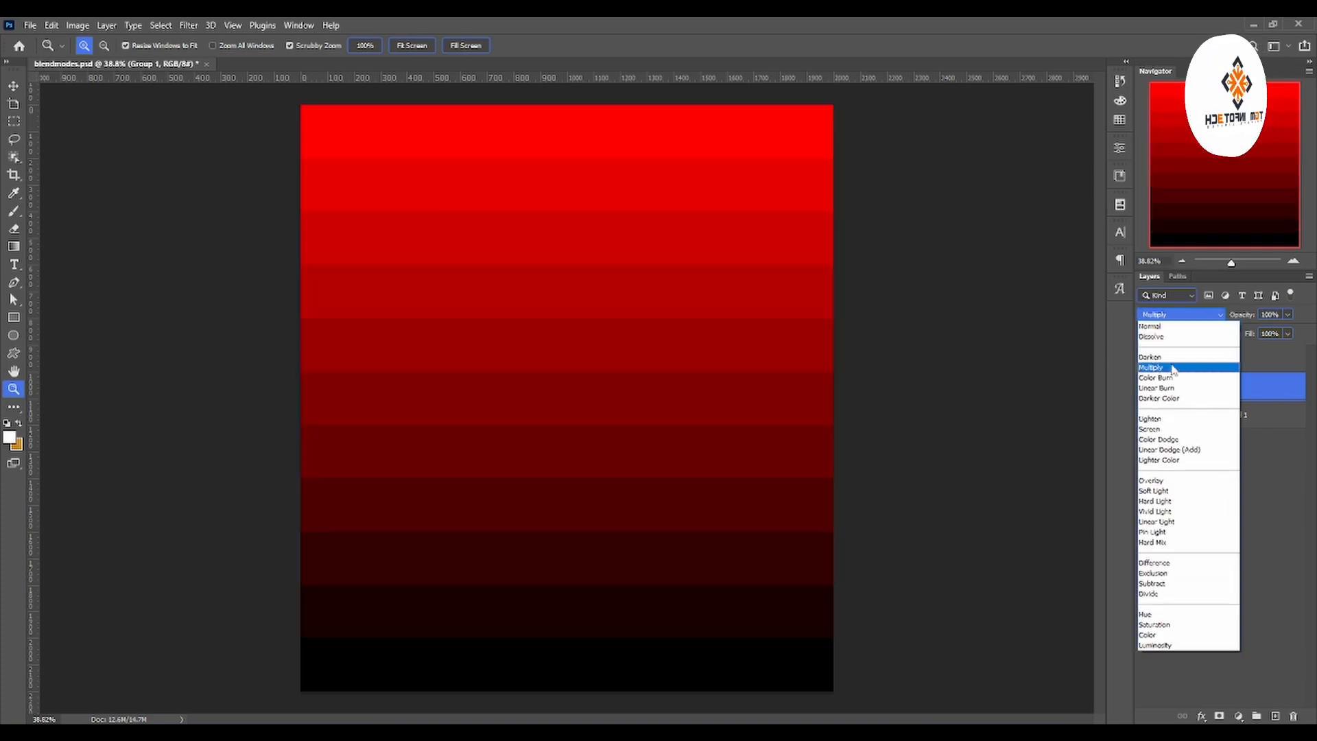
click(1177, 358)
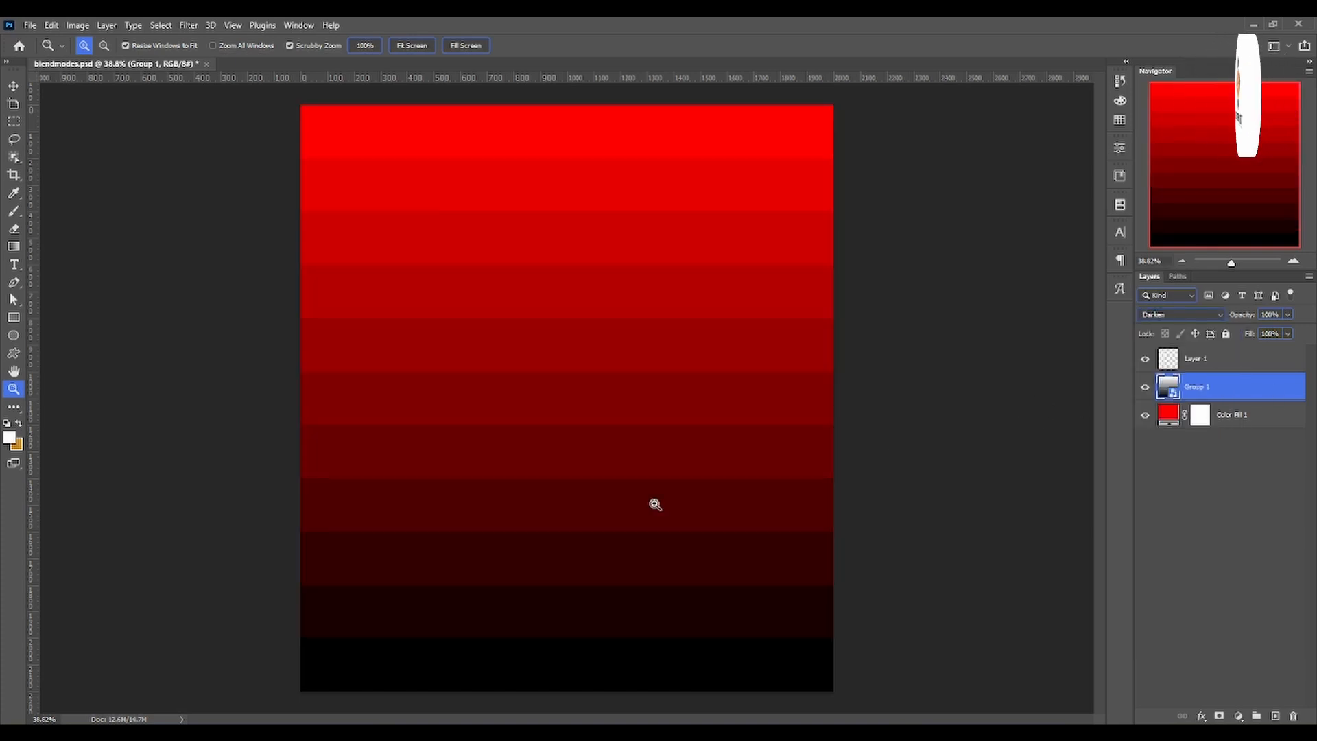
Sample the darkened bands from black up to bright red in the foreground Color Picker to examine their color values
click(8, 437)
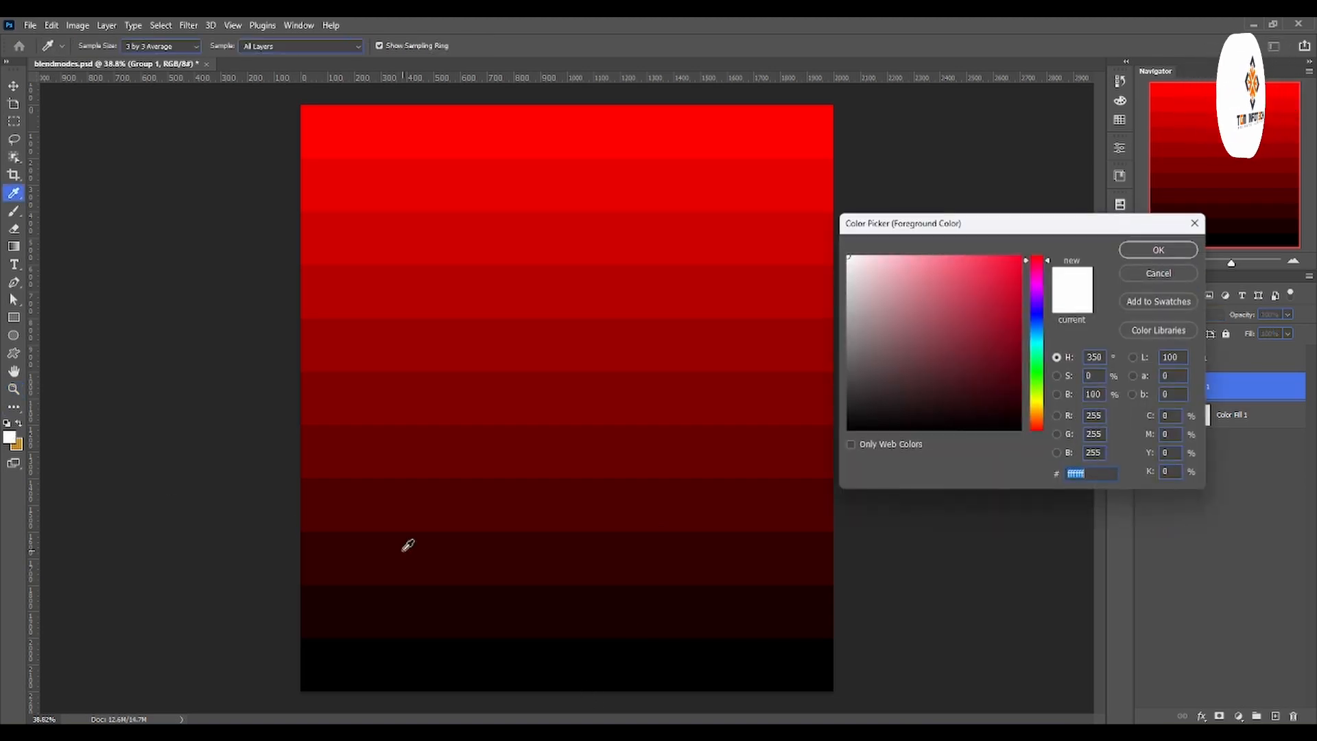
click(561, 656)
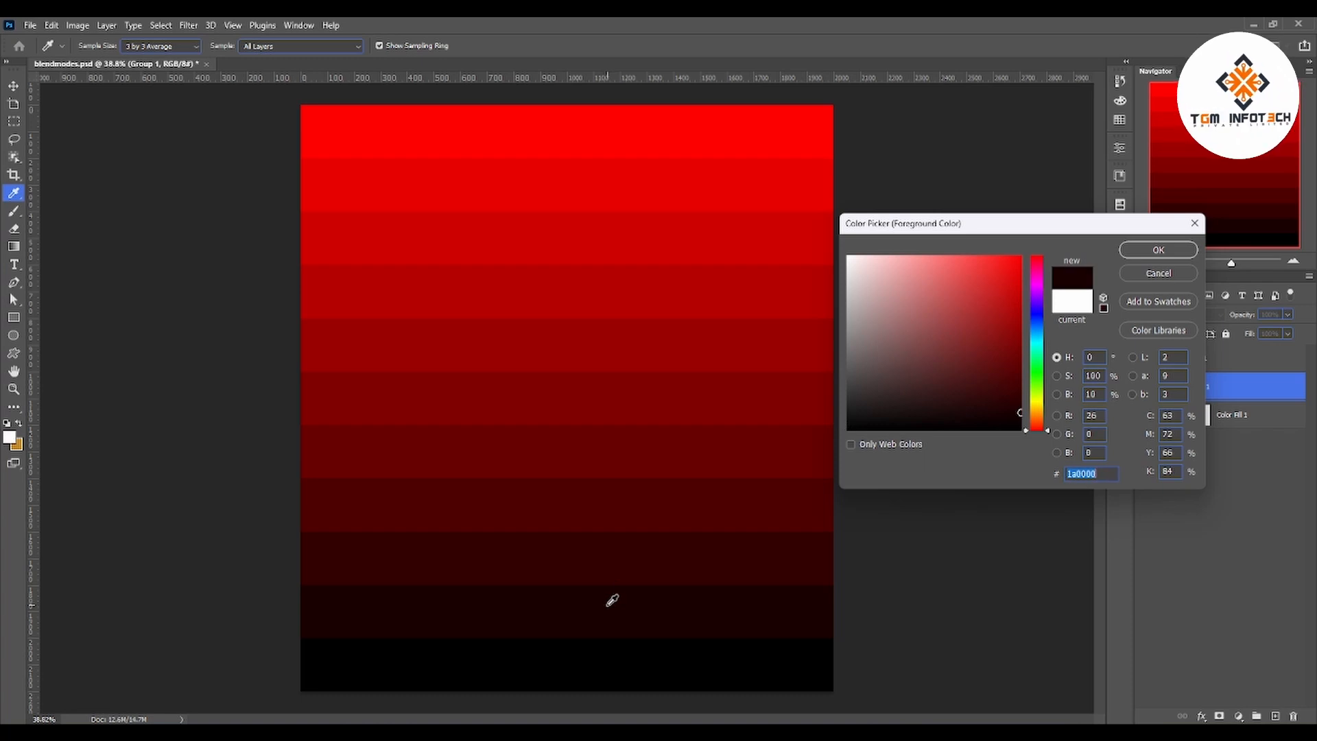
click(621, 553)
click(633, 476)
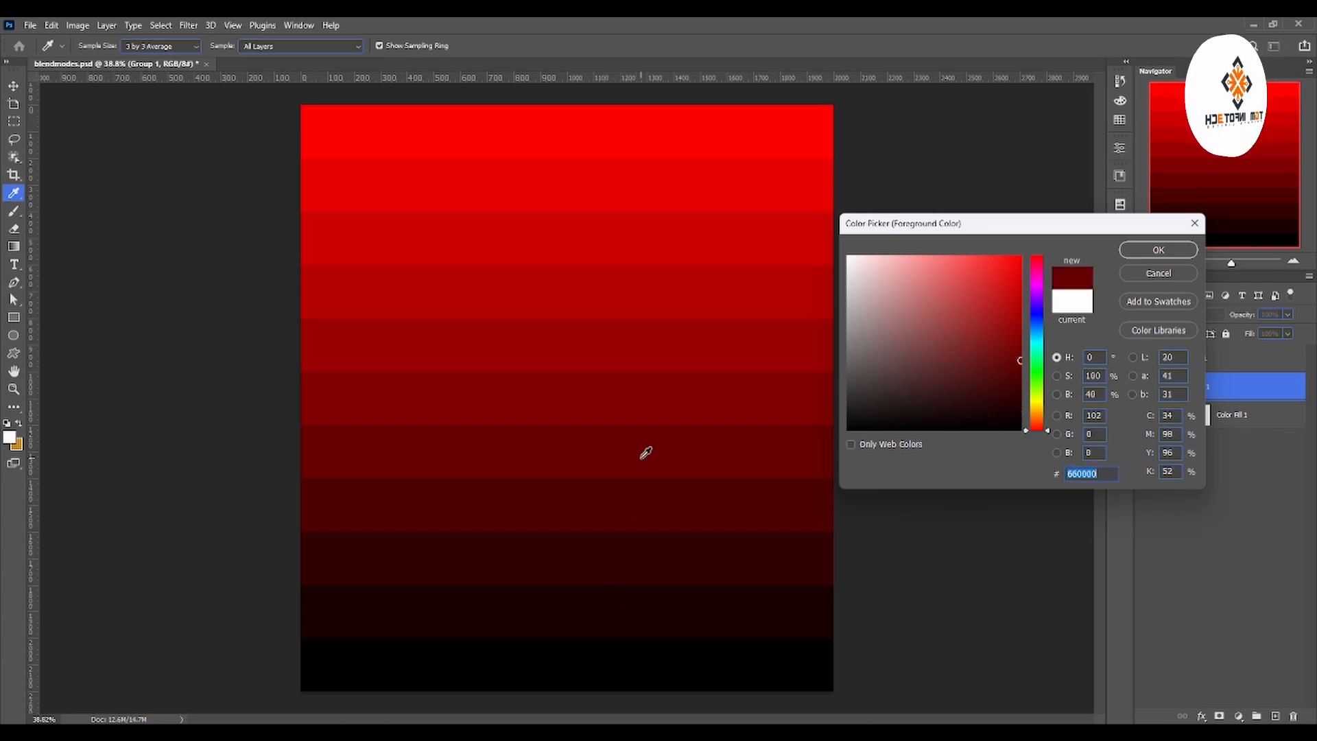
click(652, 390)
click(652, 335)
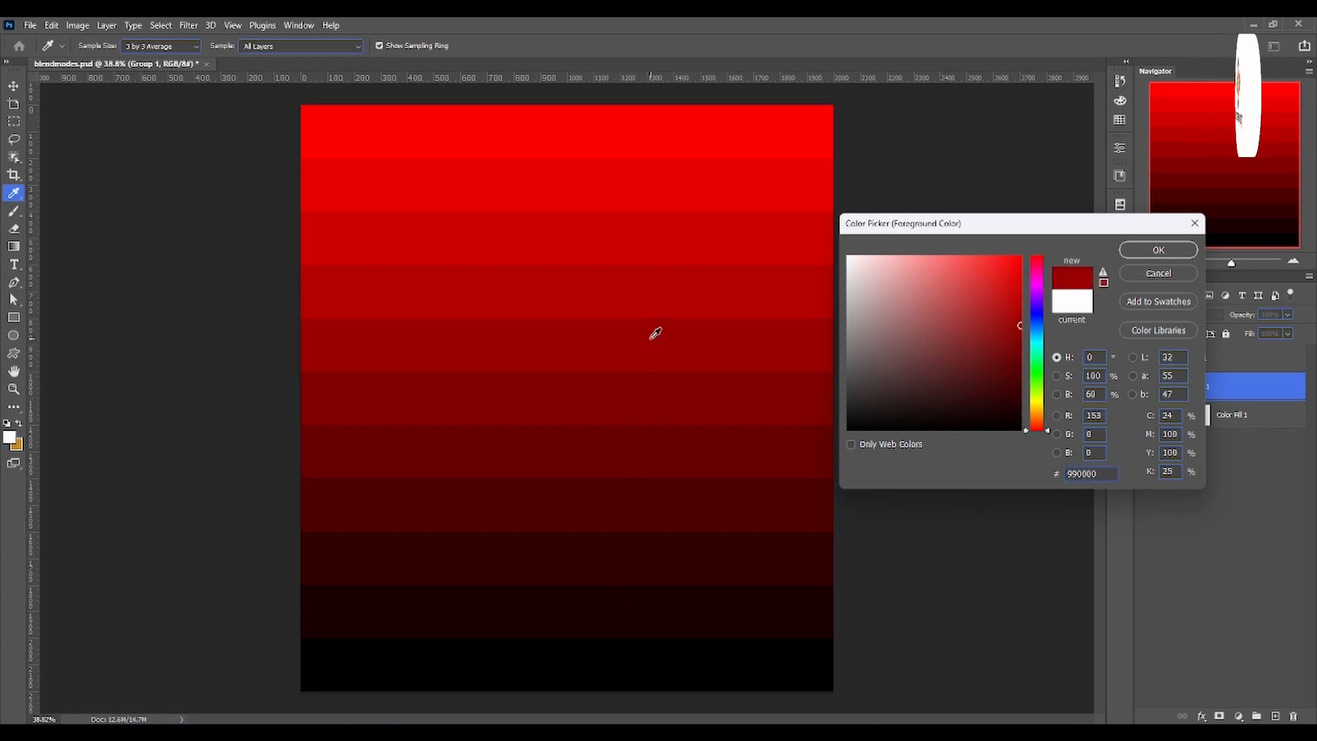
click(674, 277)
click(677, 229)
click(681, 163)
click(700, 116)
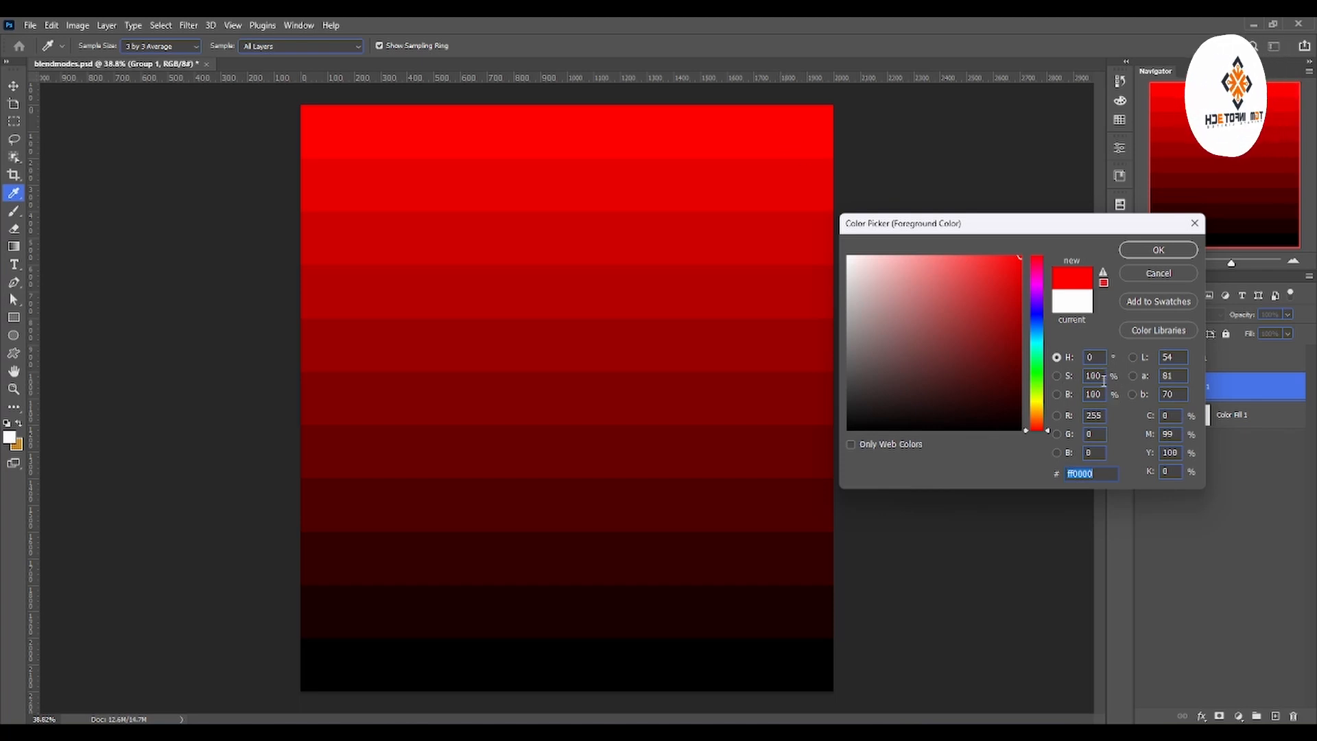
Sample the red bands back down to black to compare their brightness, and discard the picked foreground color
click(727, 163)
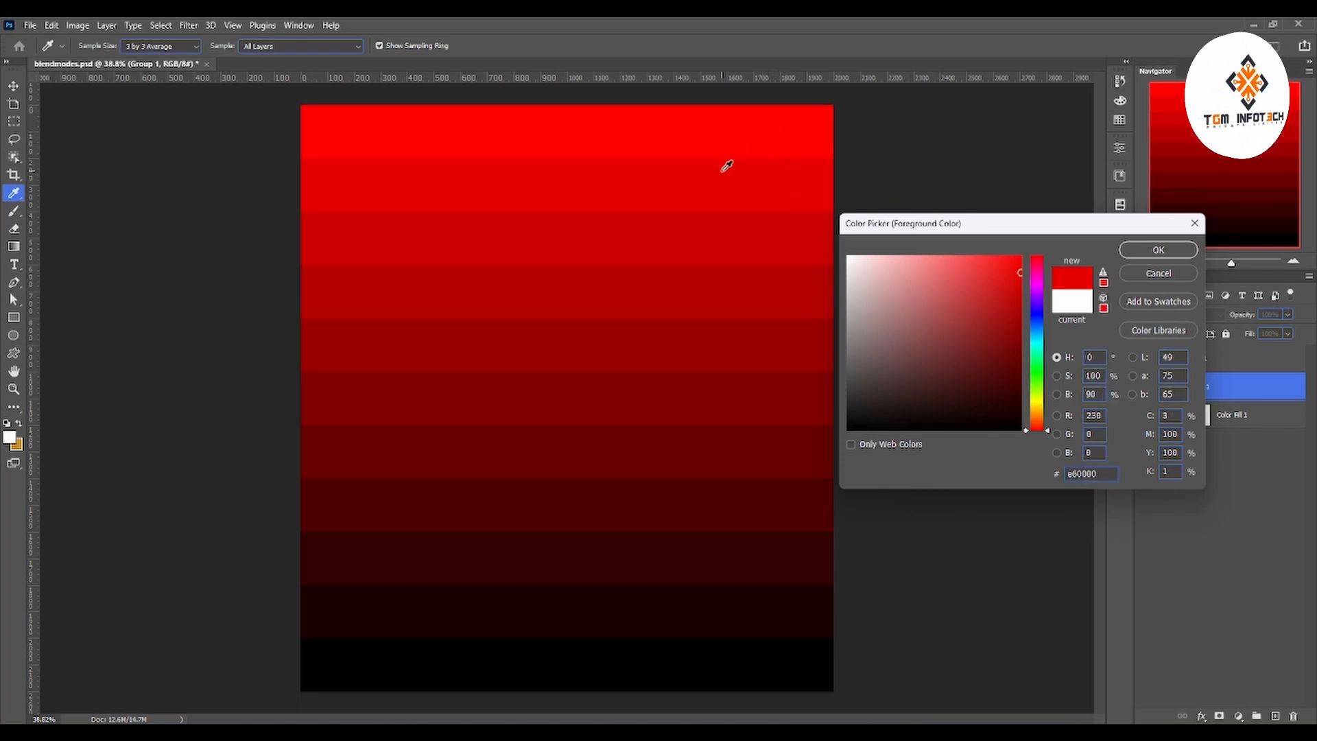
click(724, 225)
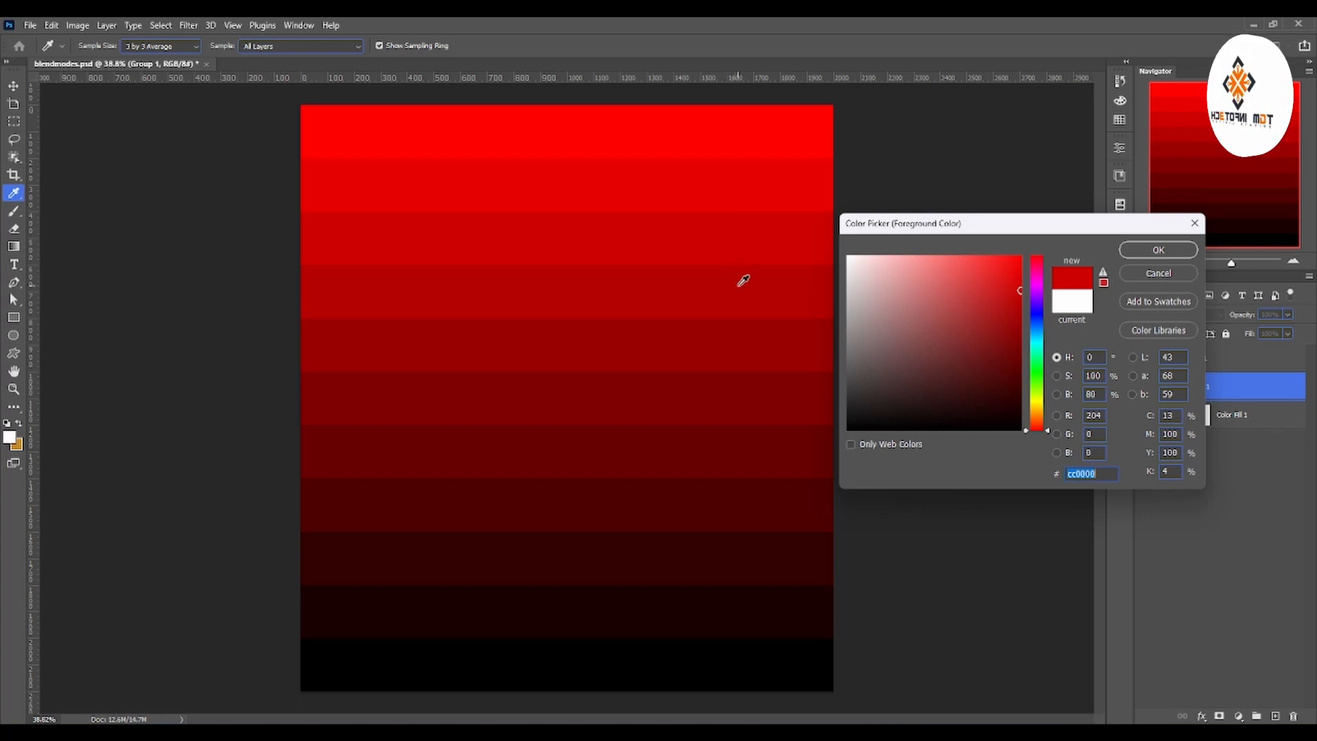
click(736, 327)
click(750, 397)
click(756, 443)
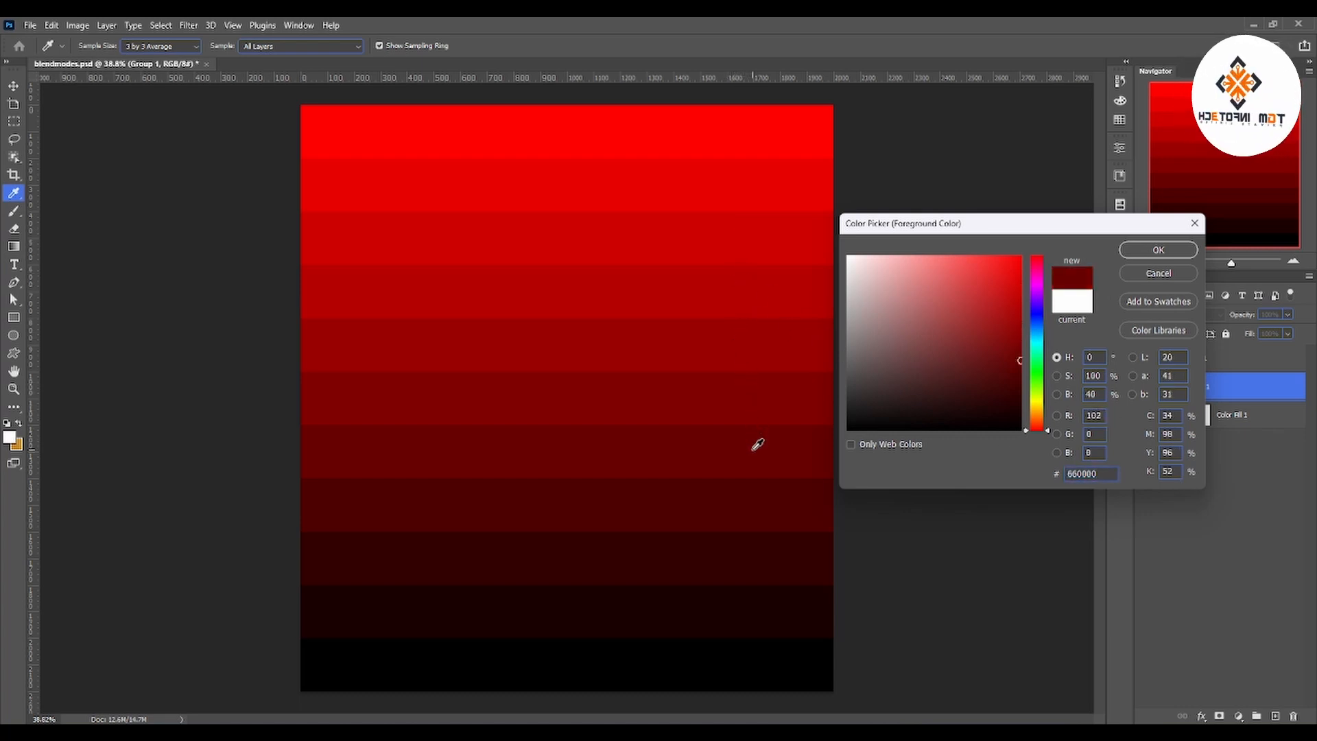
click(761, 491)
click(766, 538)
click(765, 613)
click(768, 655)
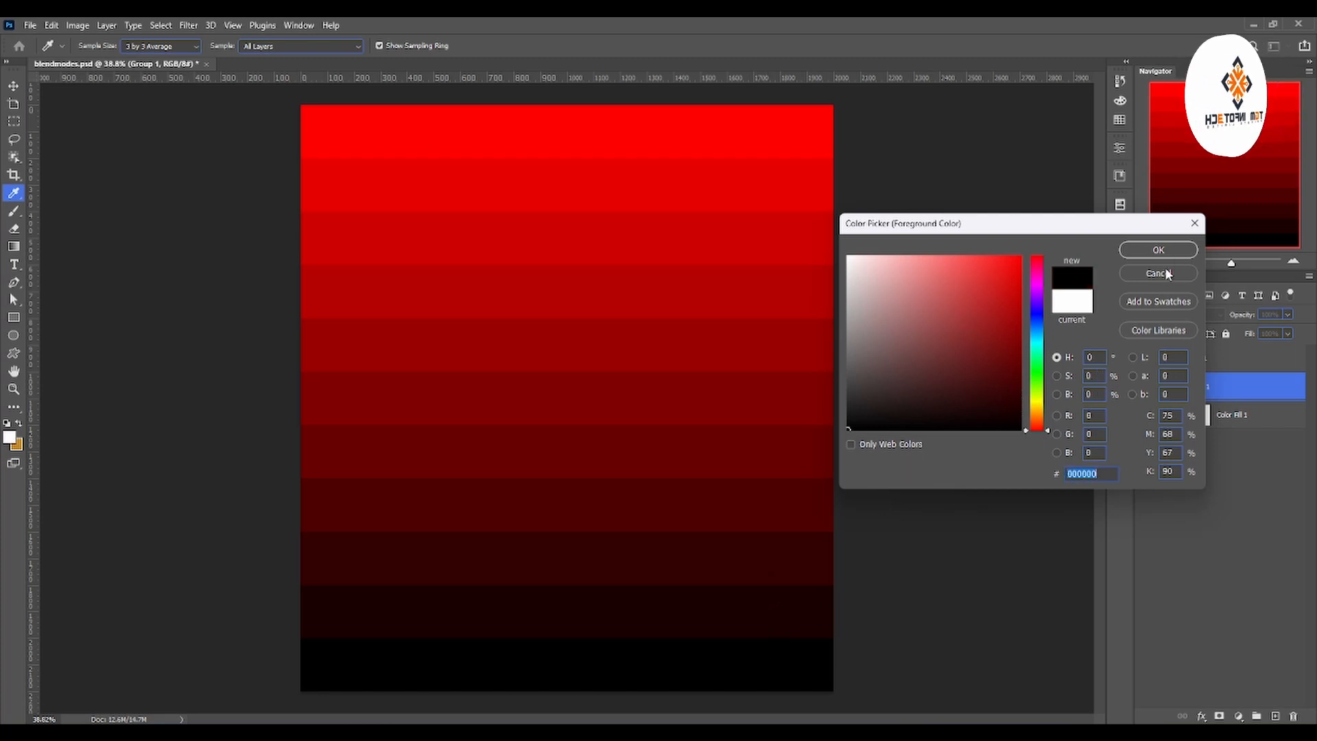
click(1167, 272)
Hide Group 1 and examine the color values of the red Color Fill 1 layer, keeping its color
click(1145, 387)
double_click(1168, 414)
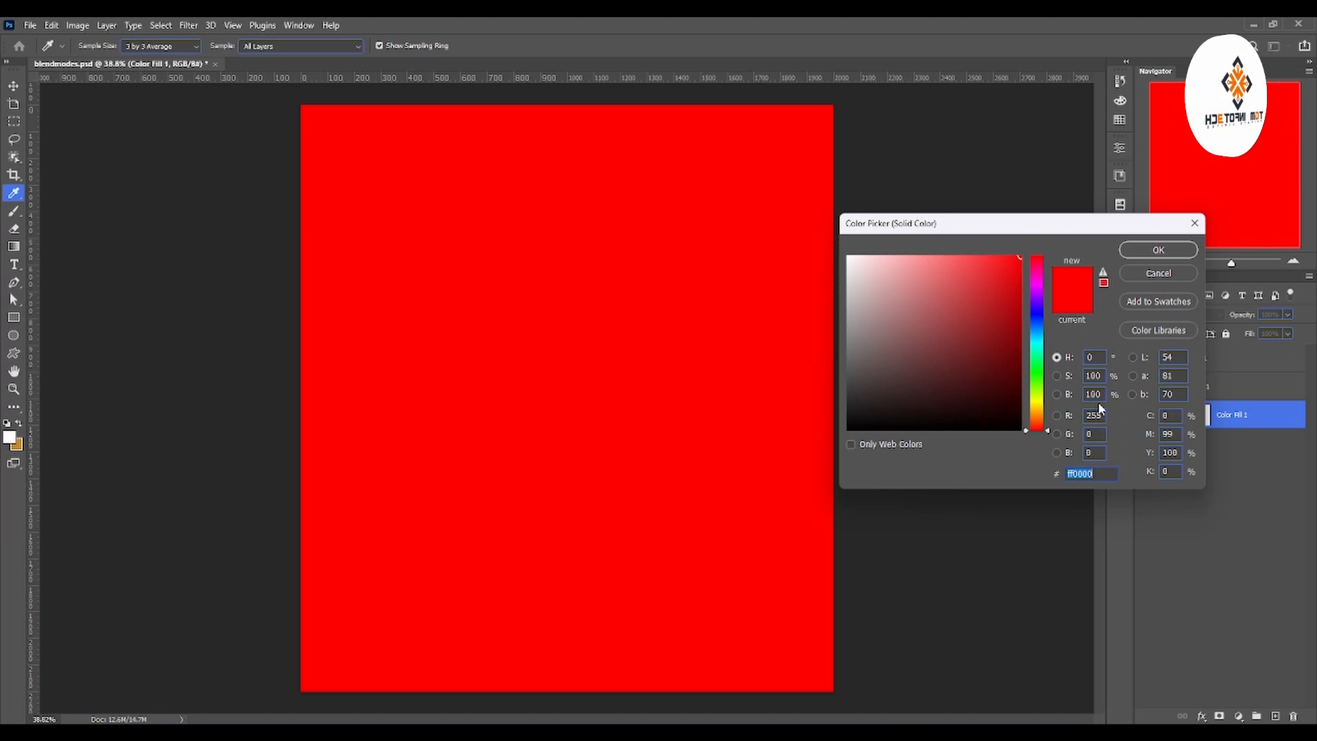
click(1163, 251)
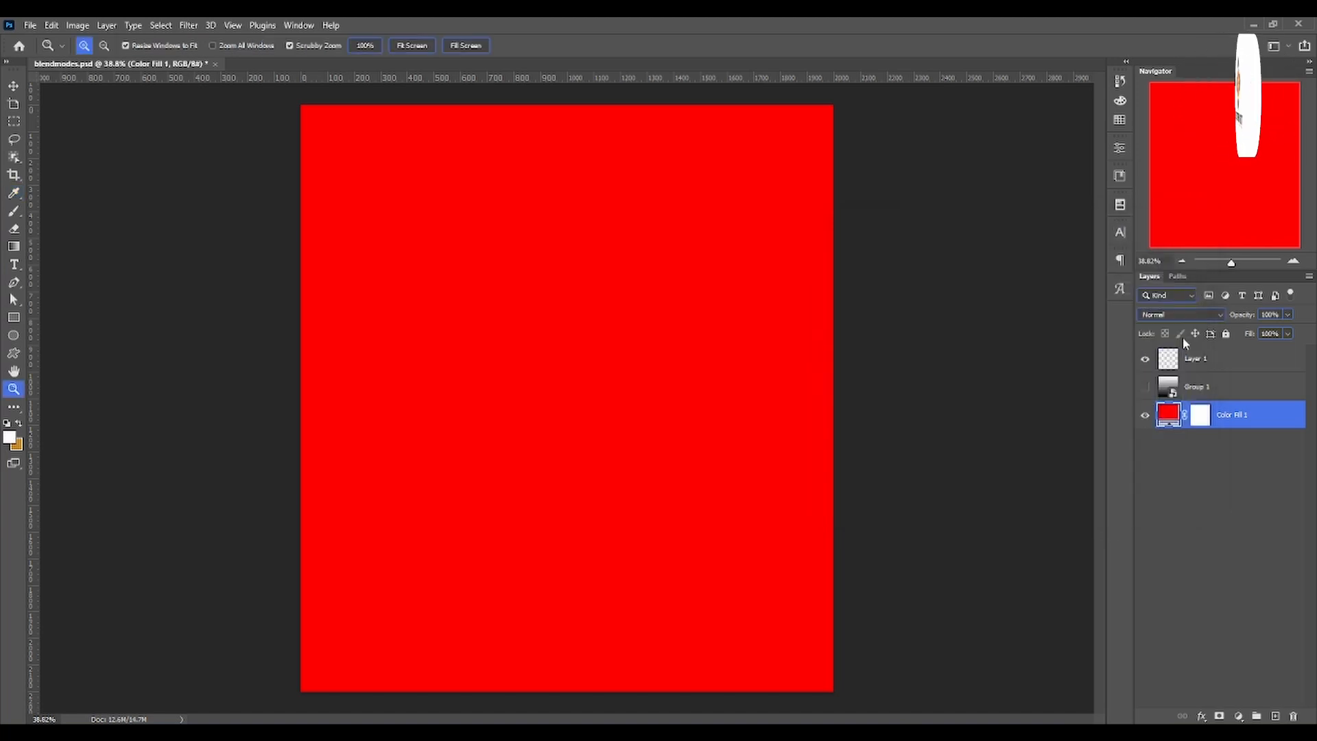
Make Group 1 visible again, test the darker red c30000 on Color Fill 1, and return the fill to ff0000
click(1223, 388)
click(1146, 387)
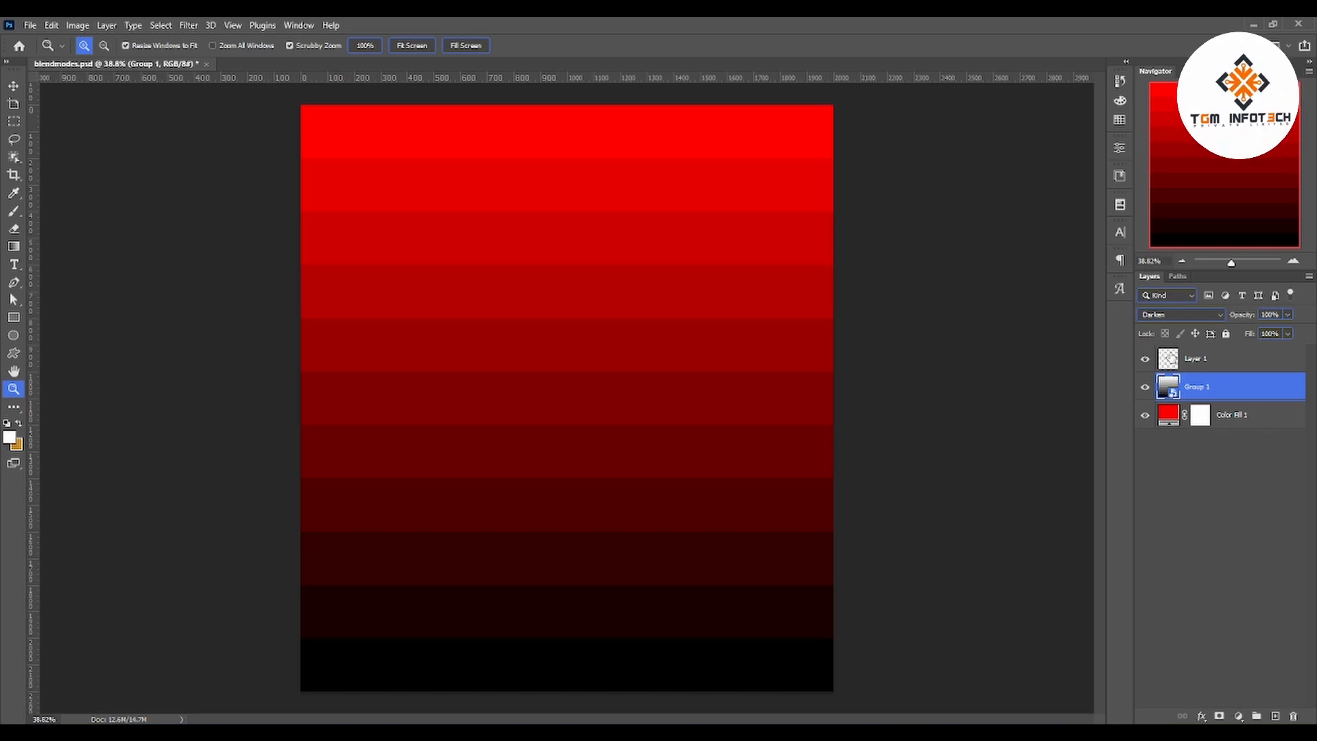
double_click(1168, 414)
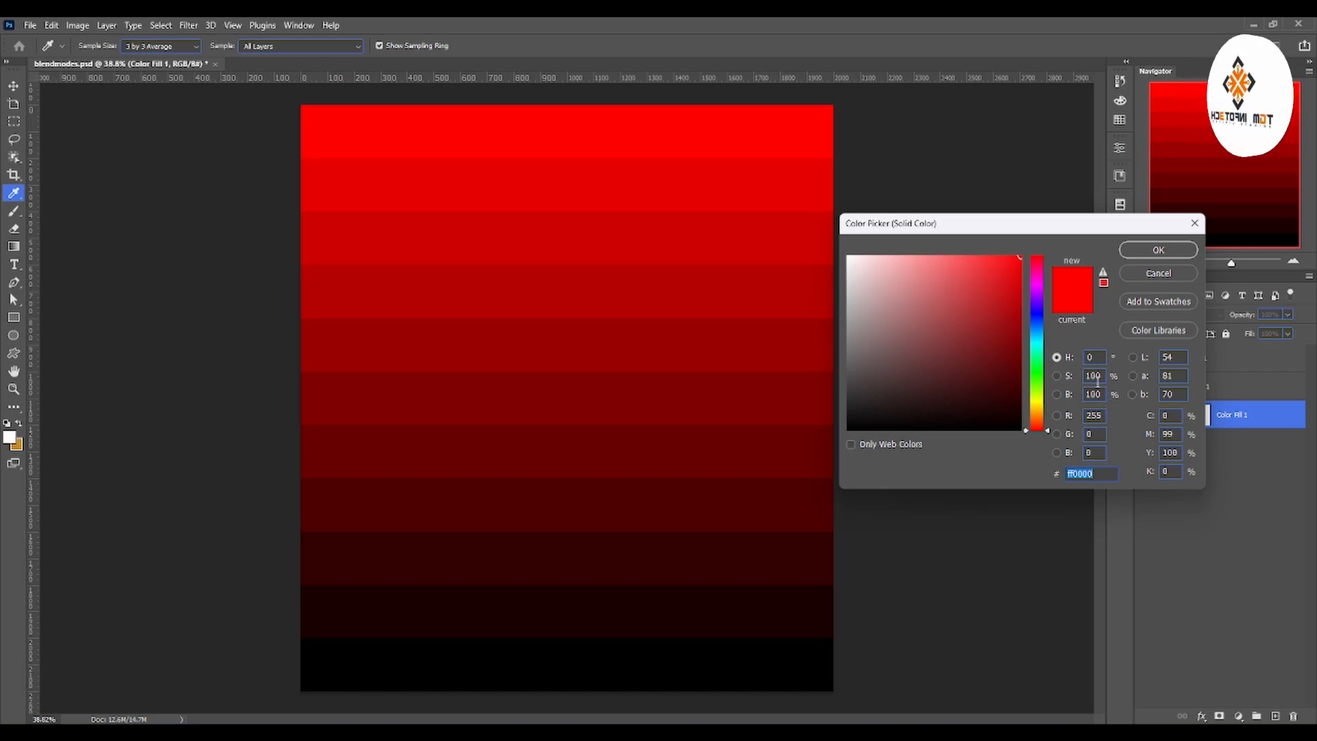
click(1017, 257)
drag(1018, 257, 1040, 302)
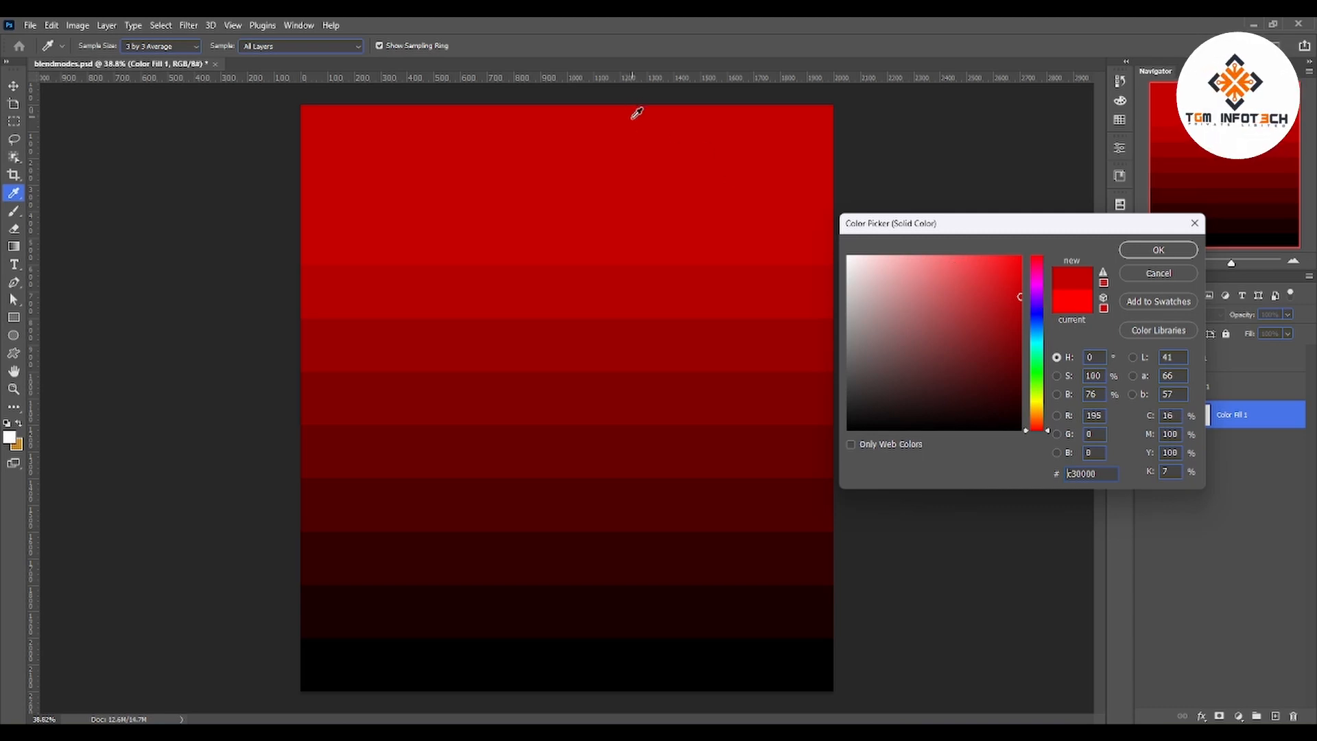
click(1020, 257)
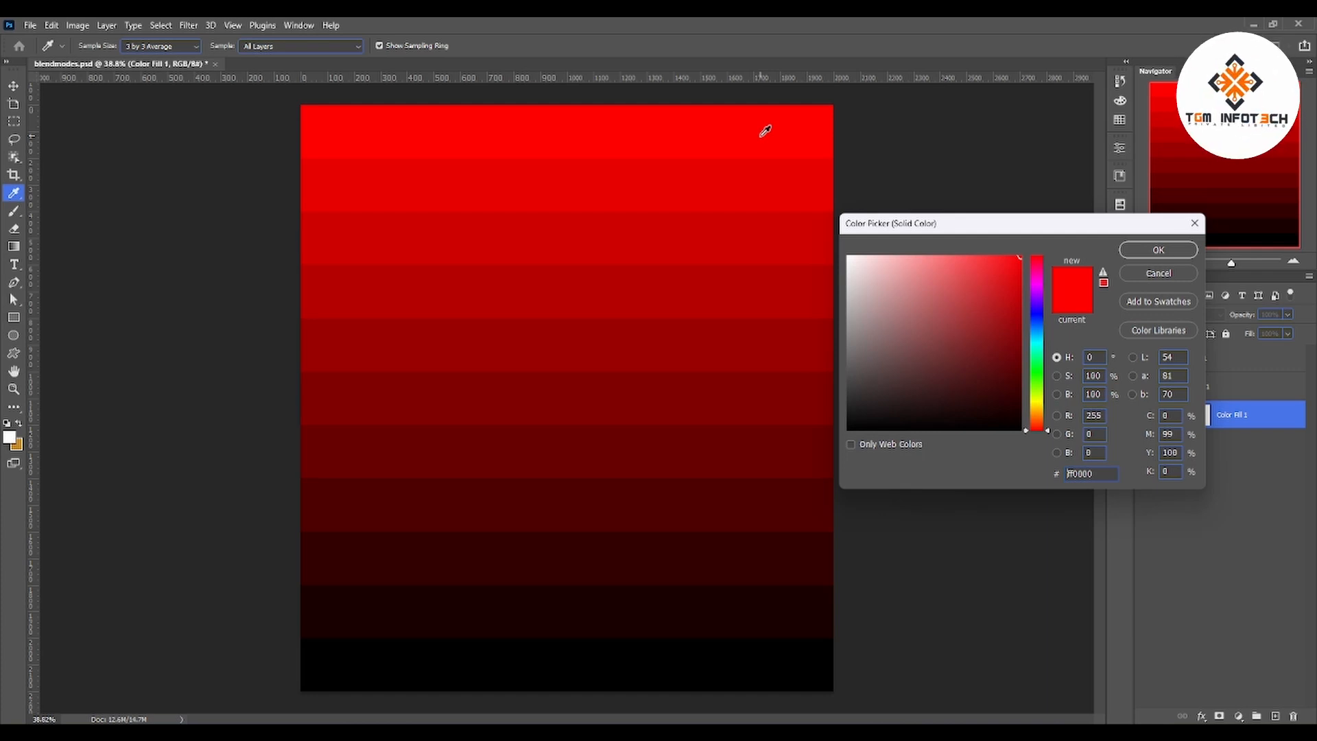
Try brightness values of 90% and 50% for Color Fill 1's red beneath the Darken bands
double_click(1096, 395)
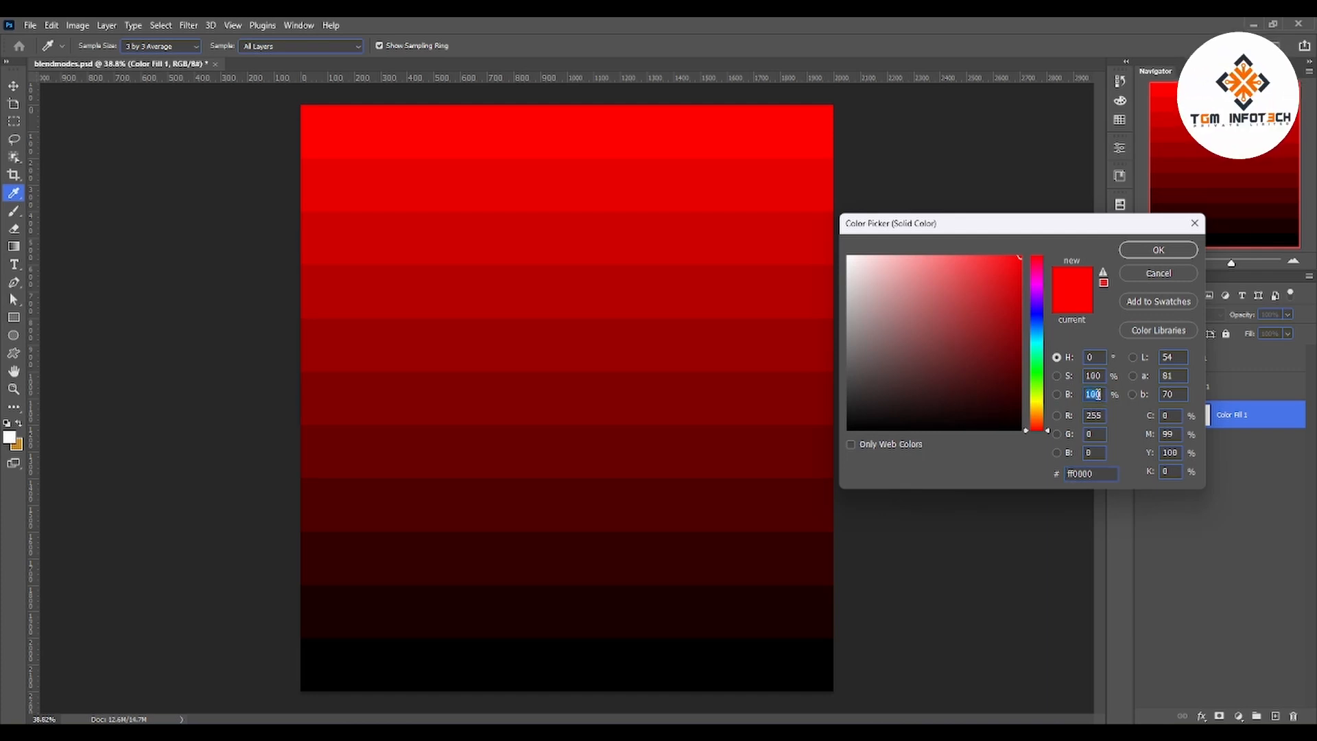
text(90)
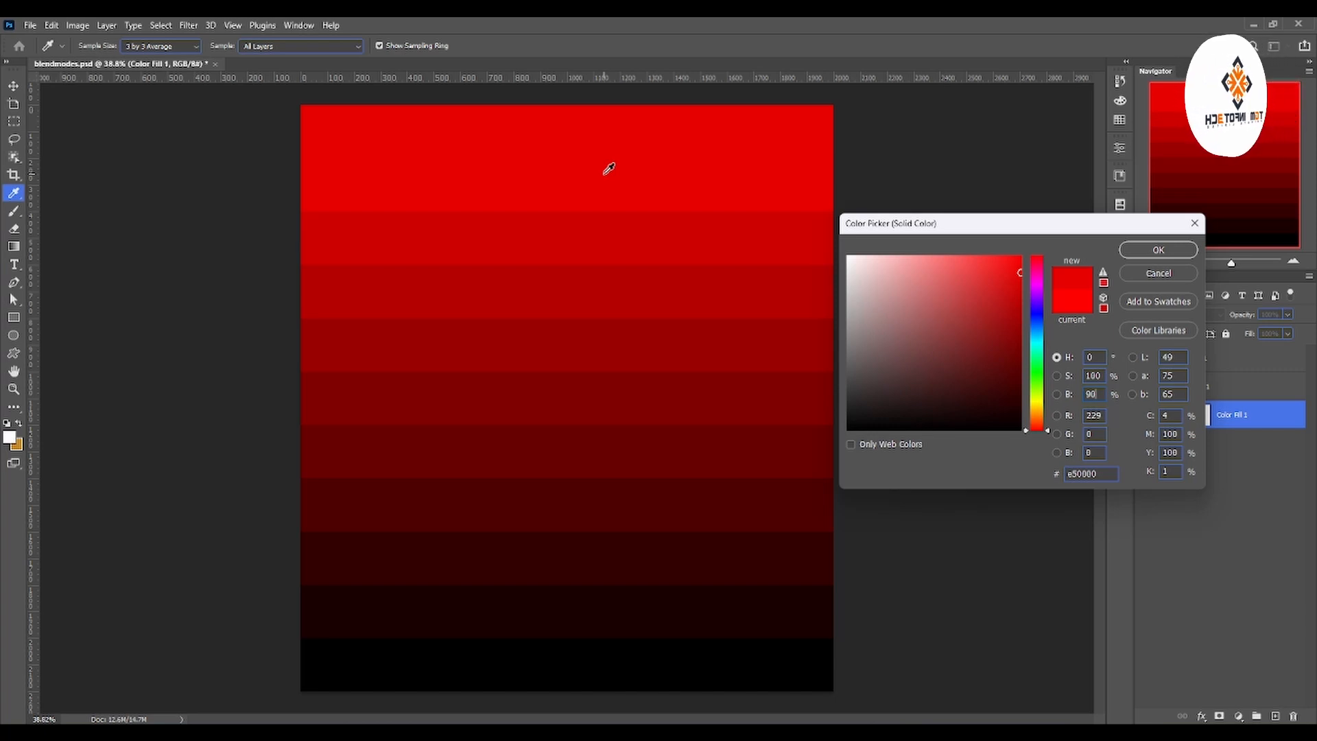
key(BackSpace)
key(BackSpace)
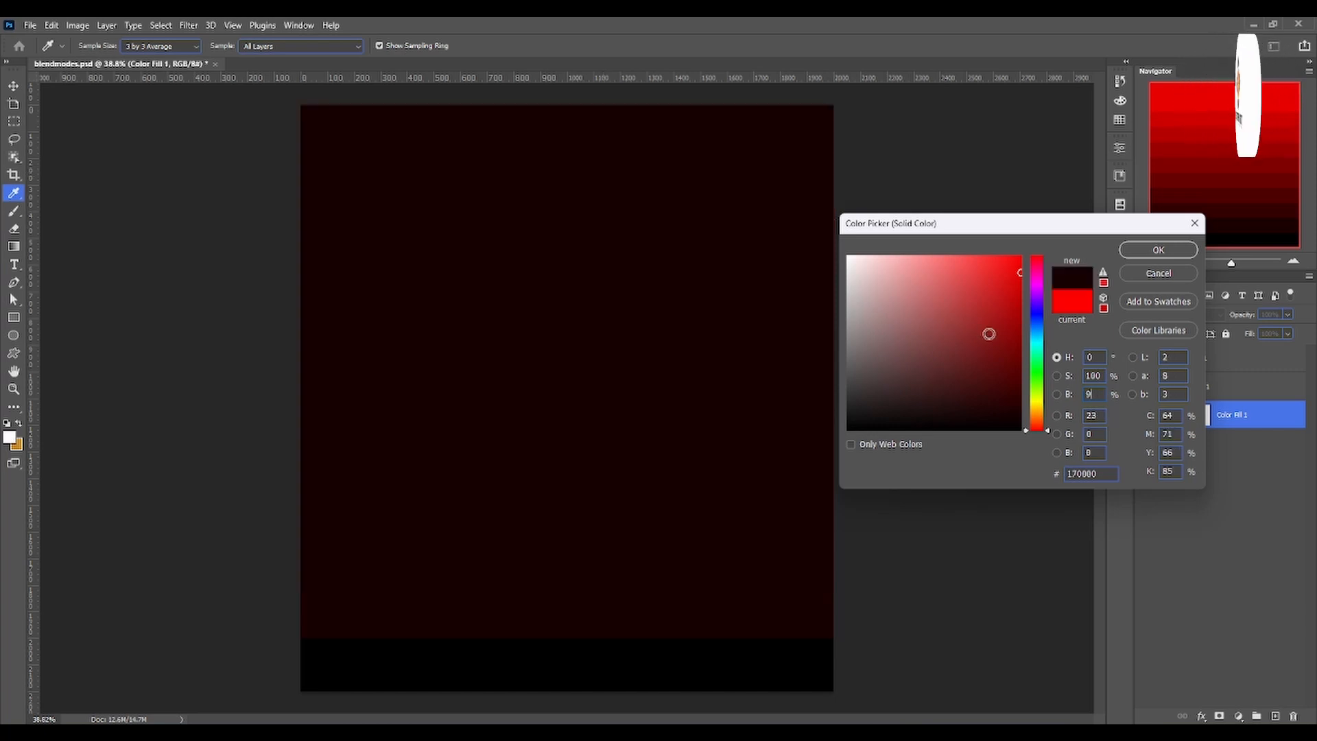
text(50)
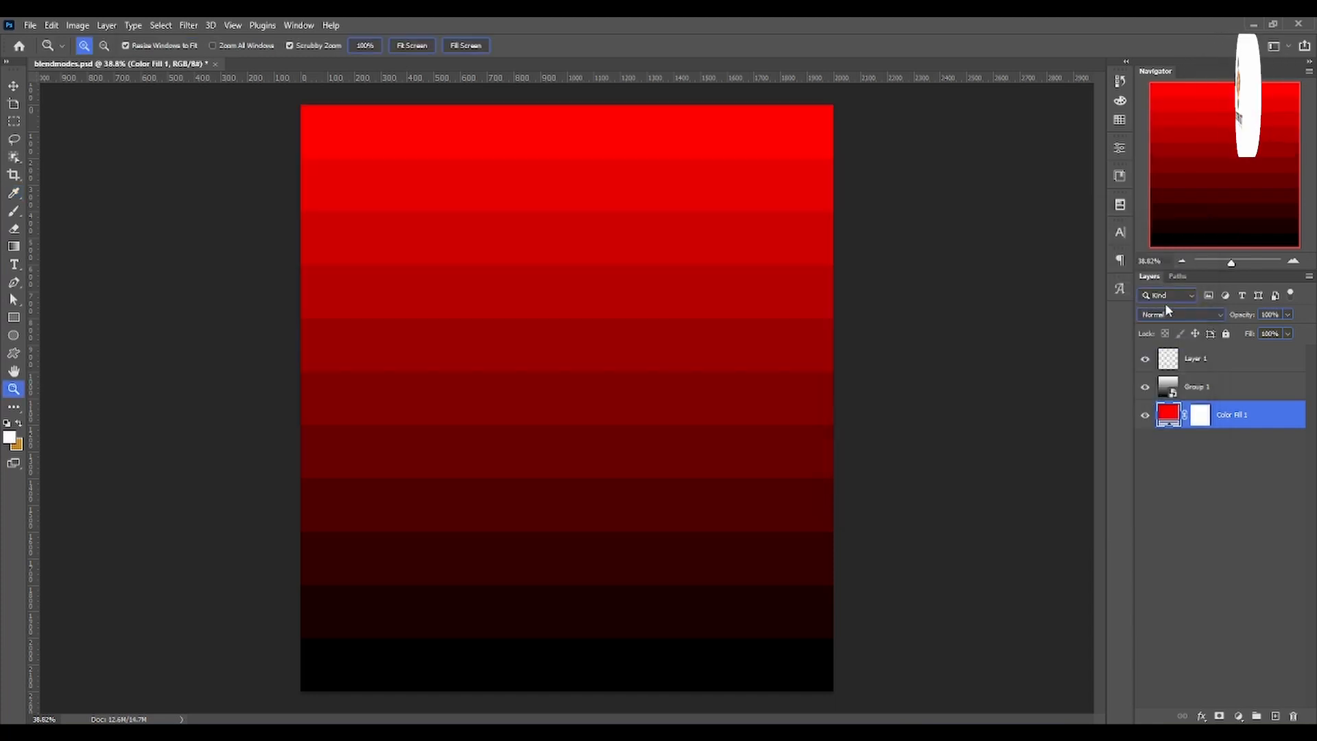
Set Group 1's blend mode to Multiply
click(1211, 381)
click(1179, 314)
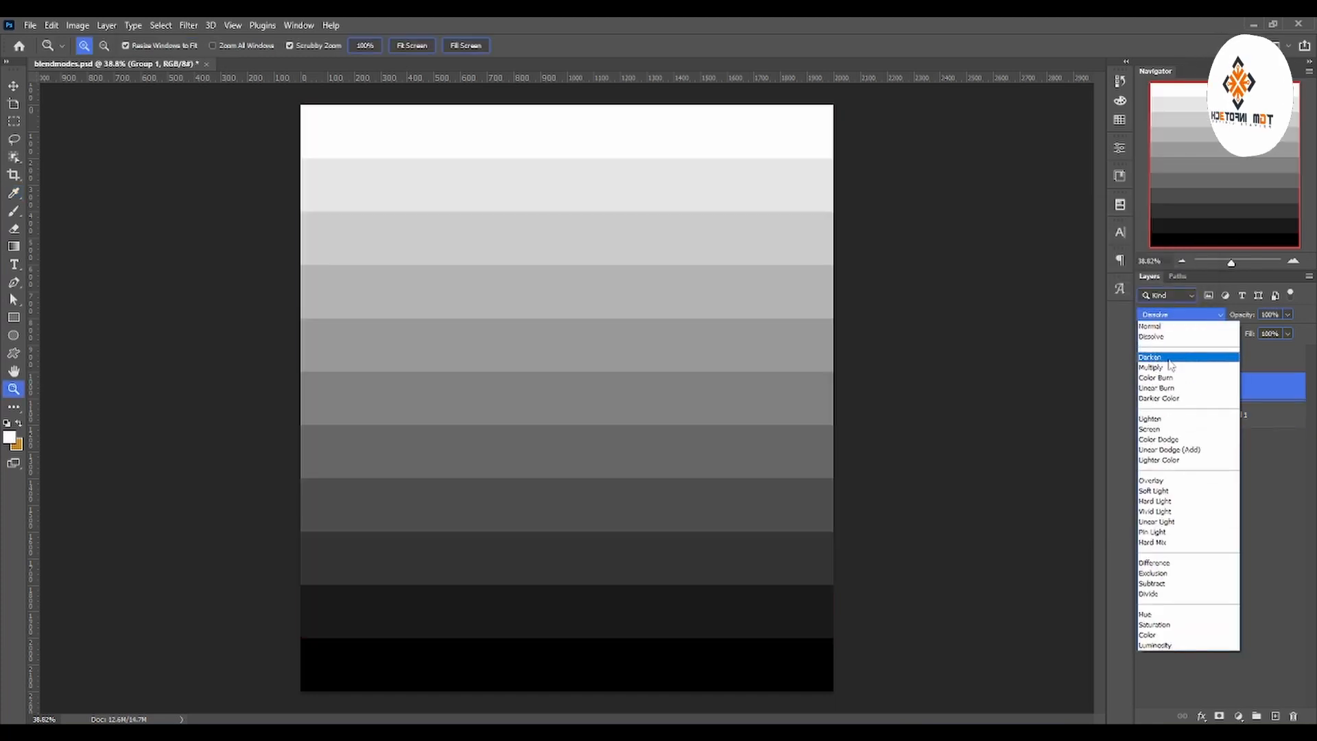
click(1166, 356)
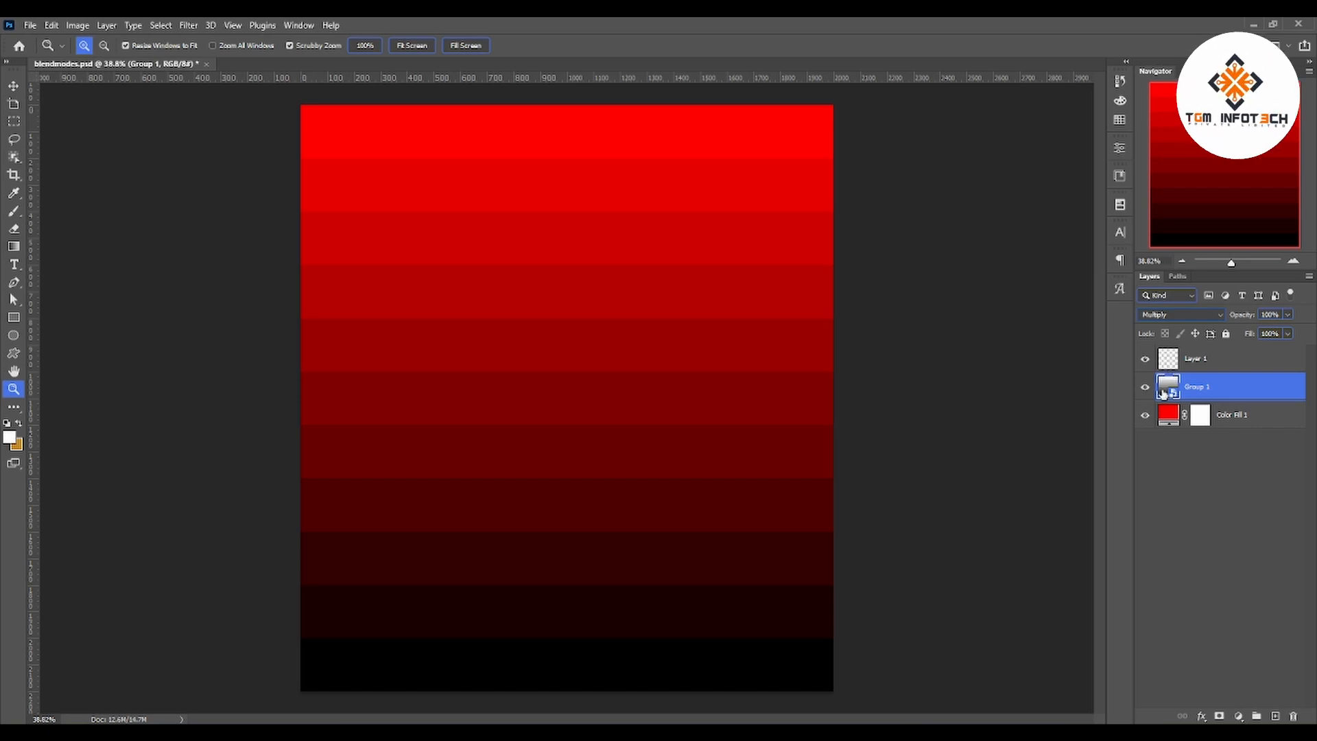
Darken Color Fill 1 to the deep red 600000 to test it beneath the Multiply bands
double_click(1167, 415)
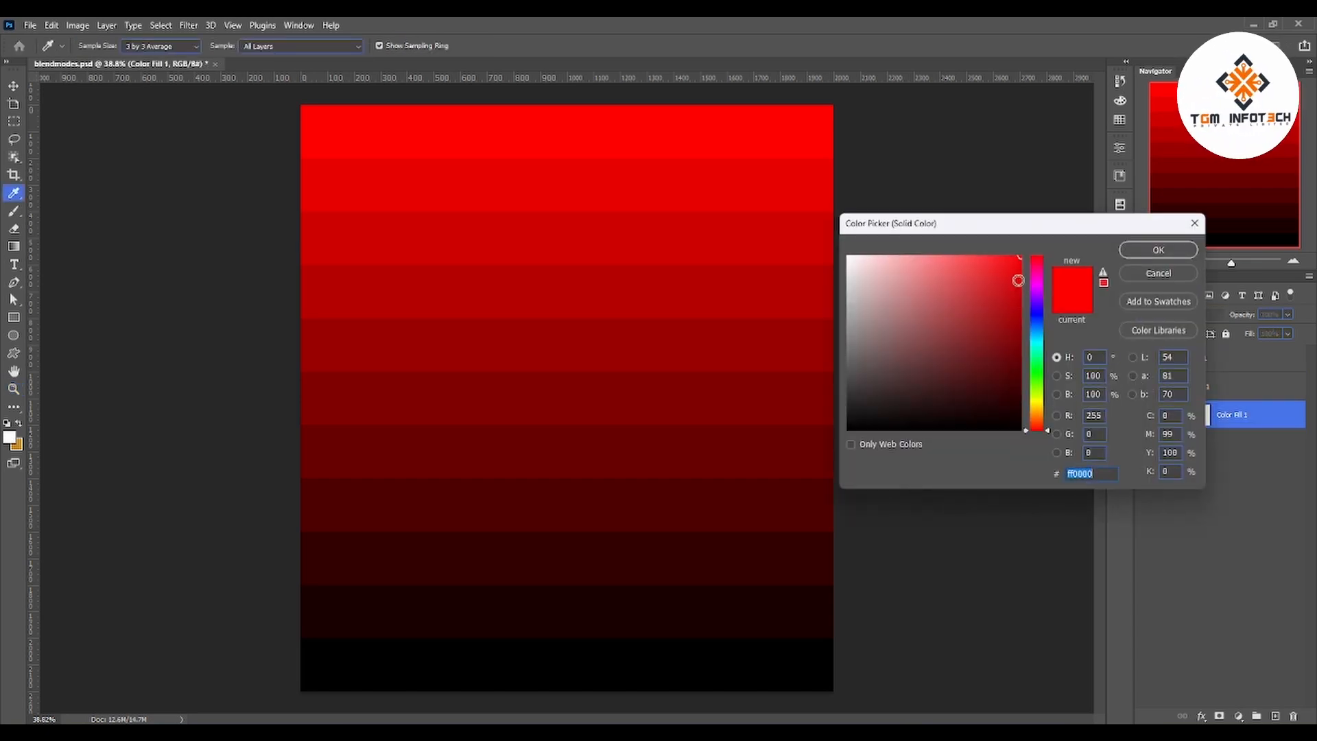
mouse_move(1008, 285)
mouse_down()
mouse_move(1025, 302)
mouse_move(1024, 351)
mouse_up()
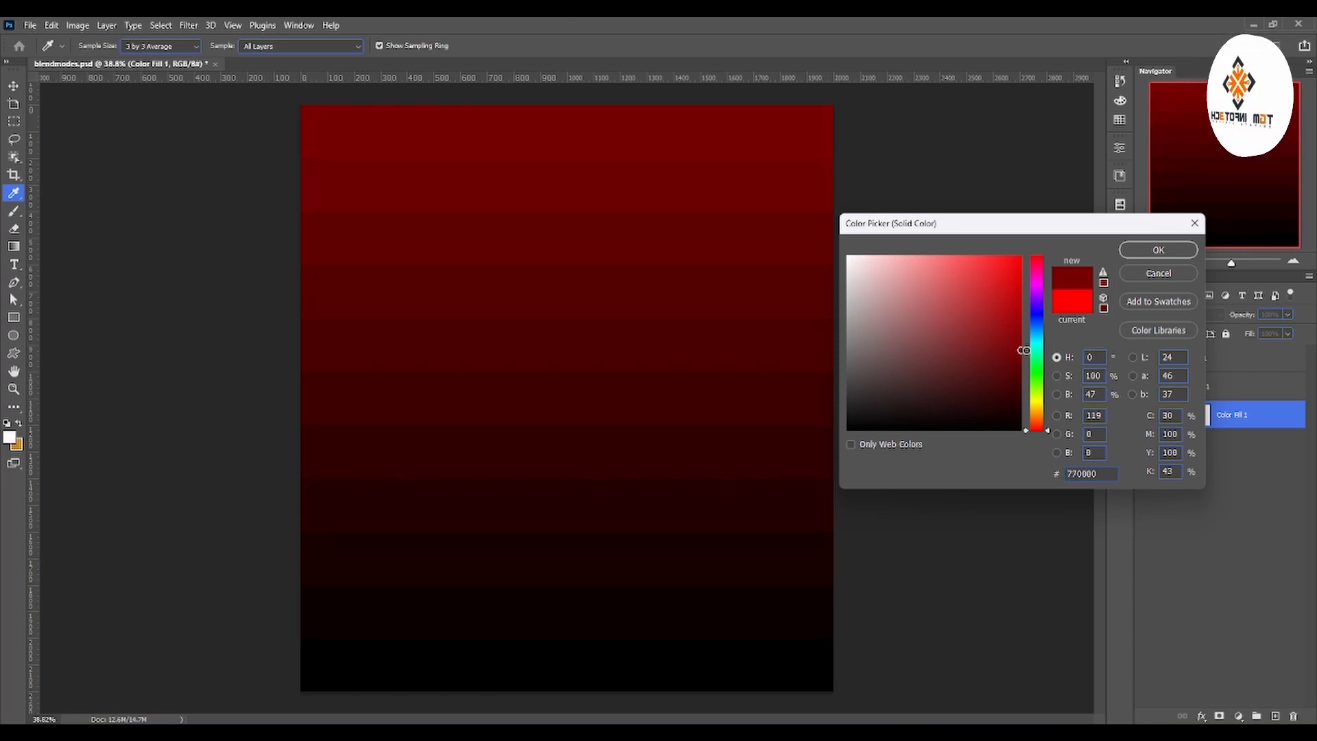
drag(1026, 350, 1026, 352)
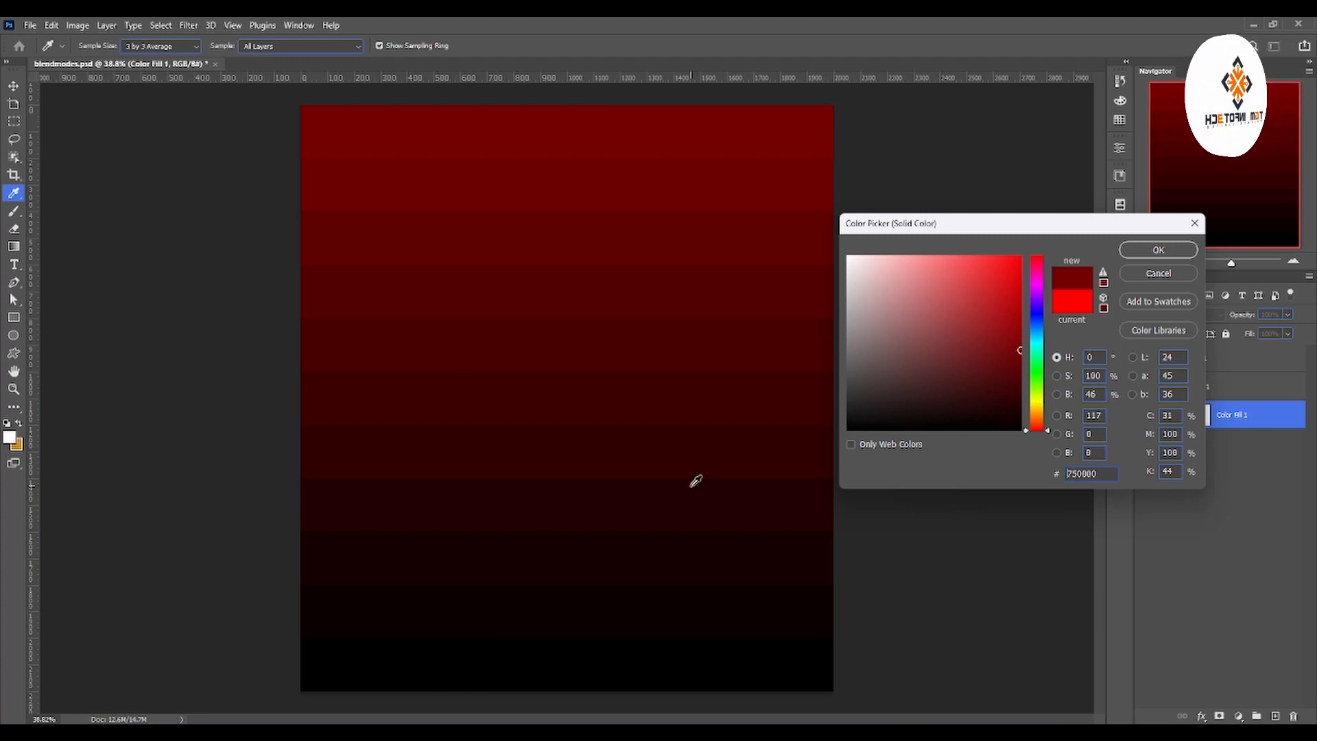
mouse_move(1015, 343)
mouse_down()
mouse_move(1074, 299)
mouse_move(1021, 366)
mouse_up()
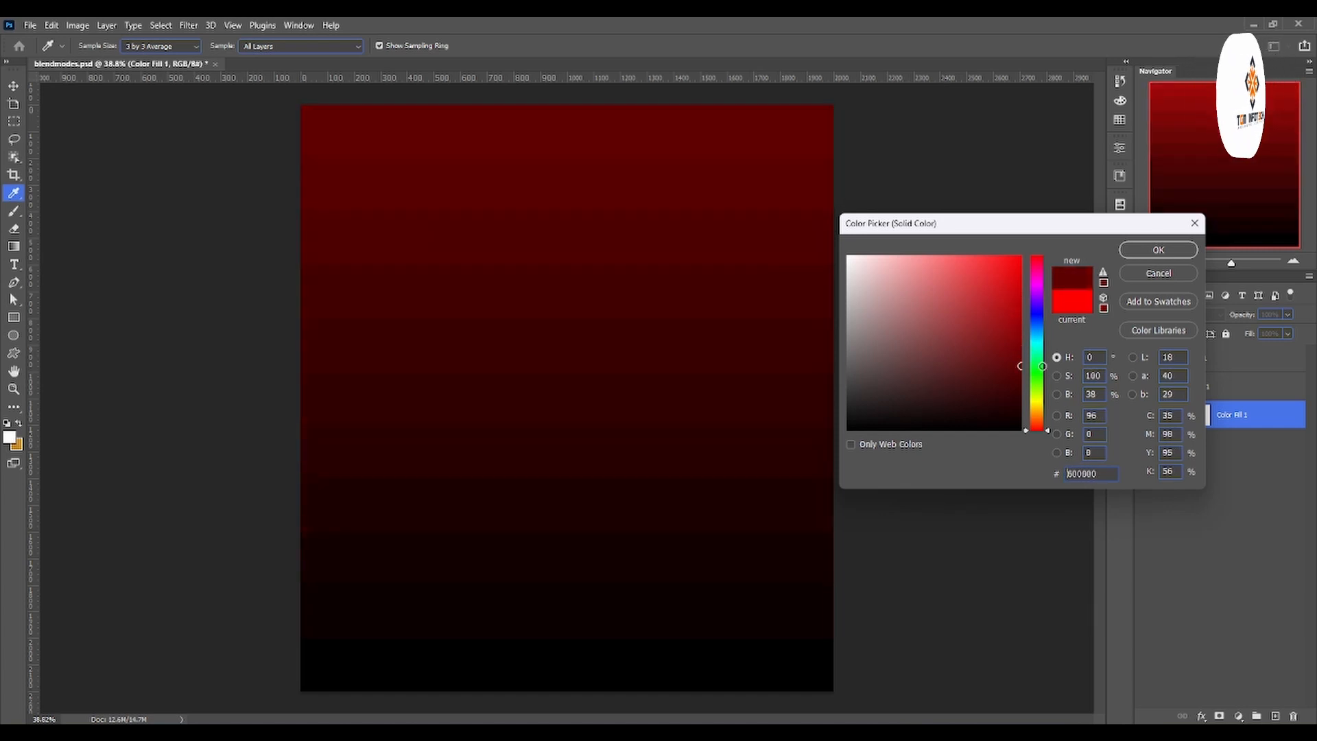
click(1158, 251)
click(1219, 387)
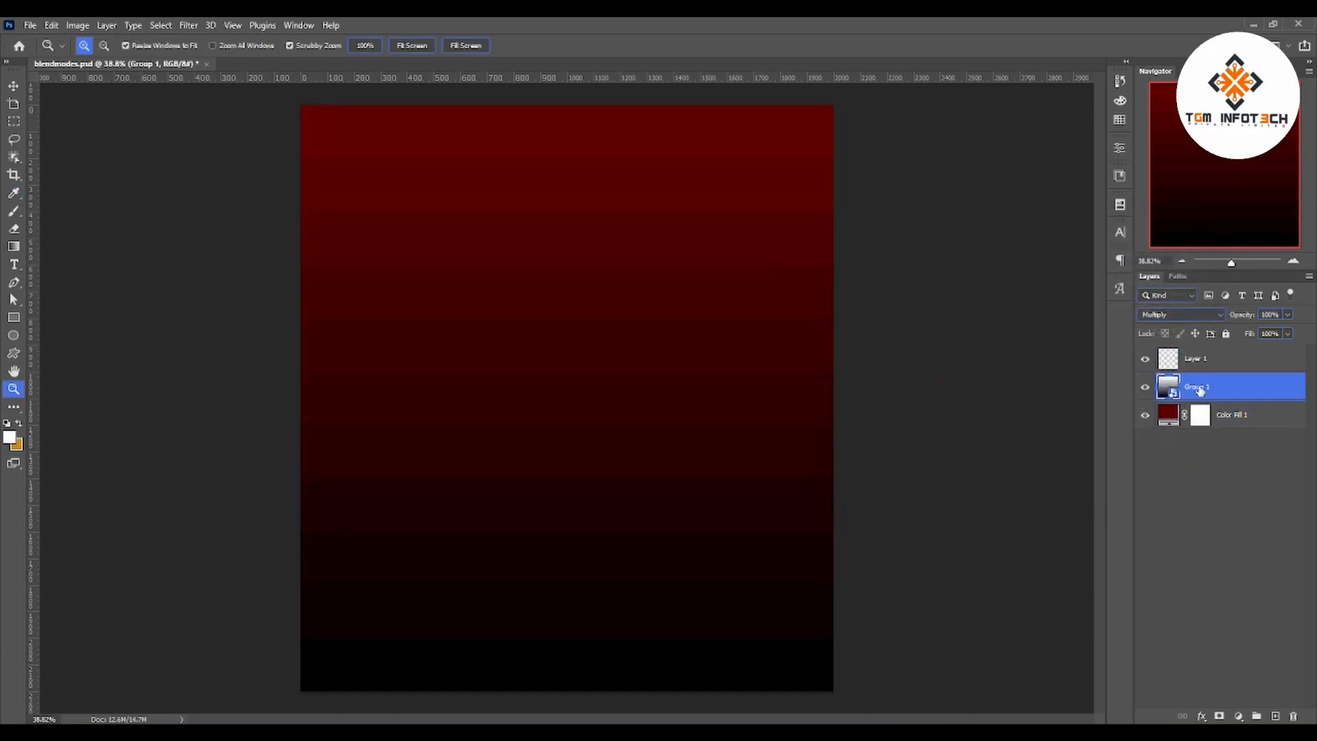
Restore Color Fill 1 to pure bright red
click(1172, 423)
double_click(1173, 423)
click(1020, 256)
click(1158, 251)
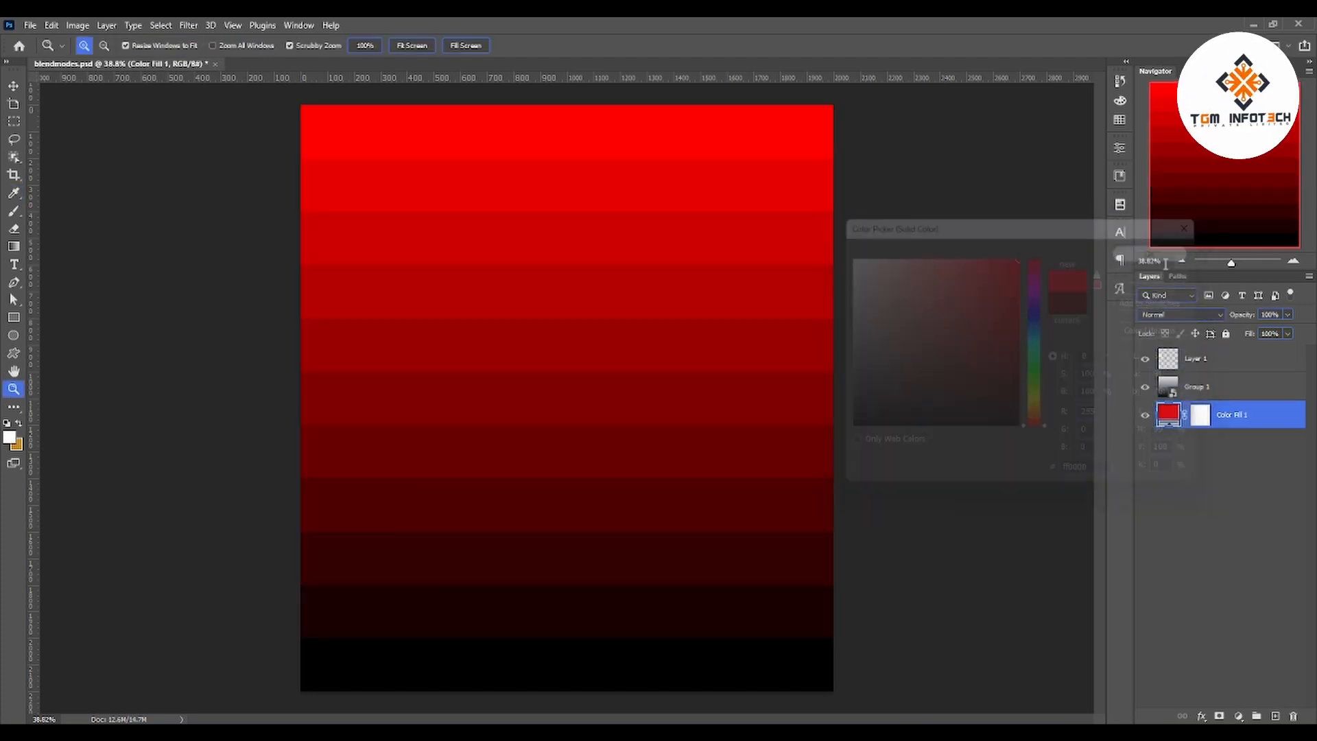
click(1174, 314)
click(1159, 382)
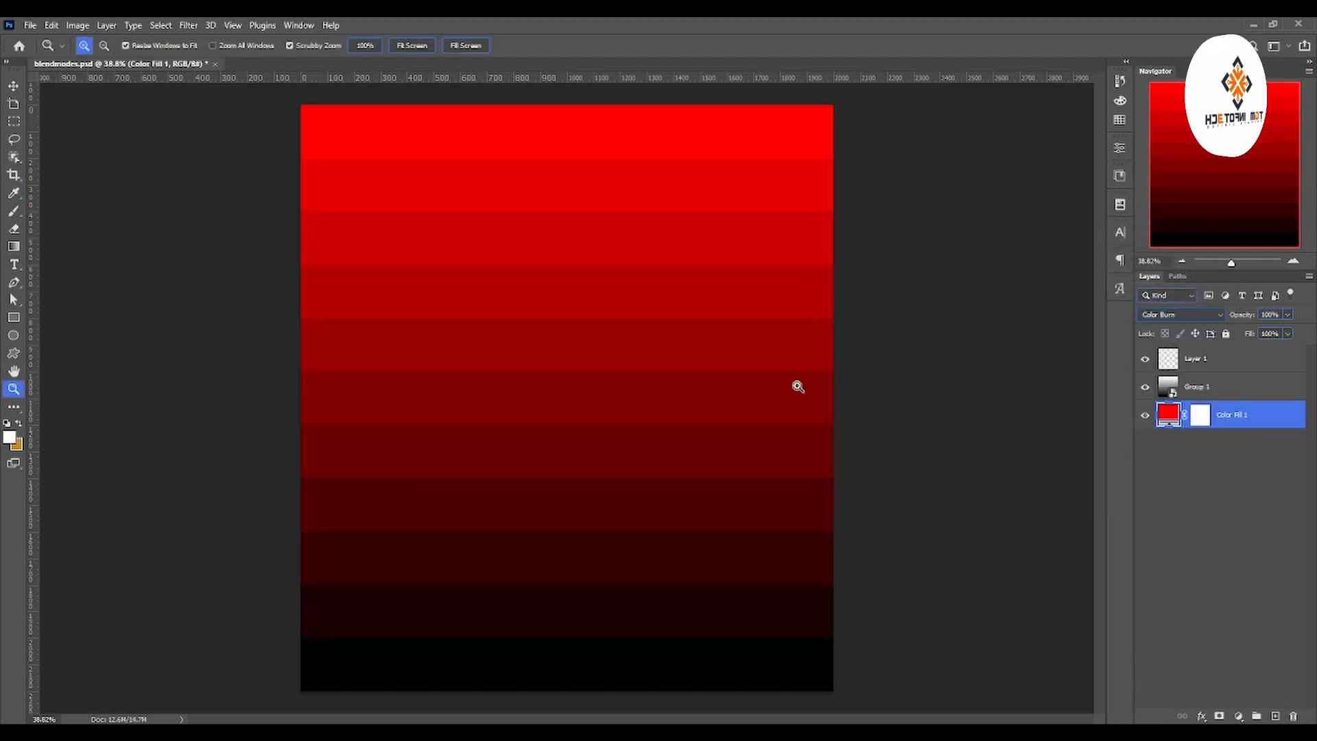
click(1159, 317)
click(1159, 326)
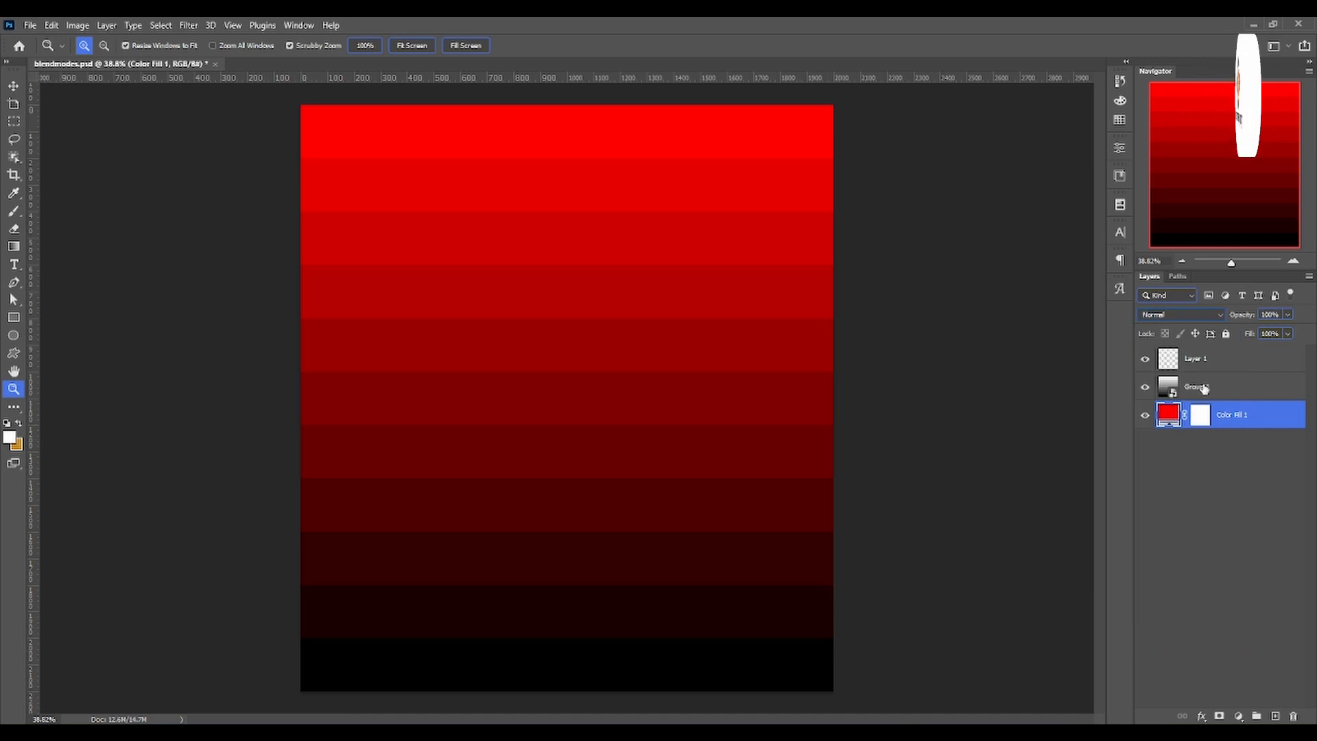
Set Group 1's blend mode to Color Burn
click(1203, 387)
click(1180, 315)
click(1168, 379)
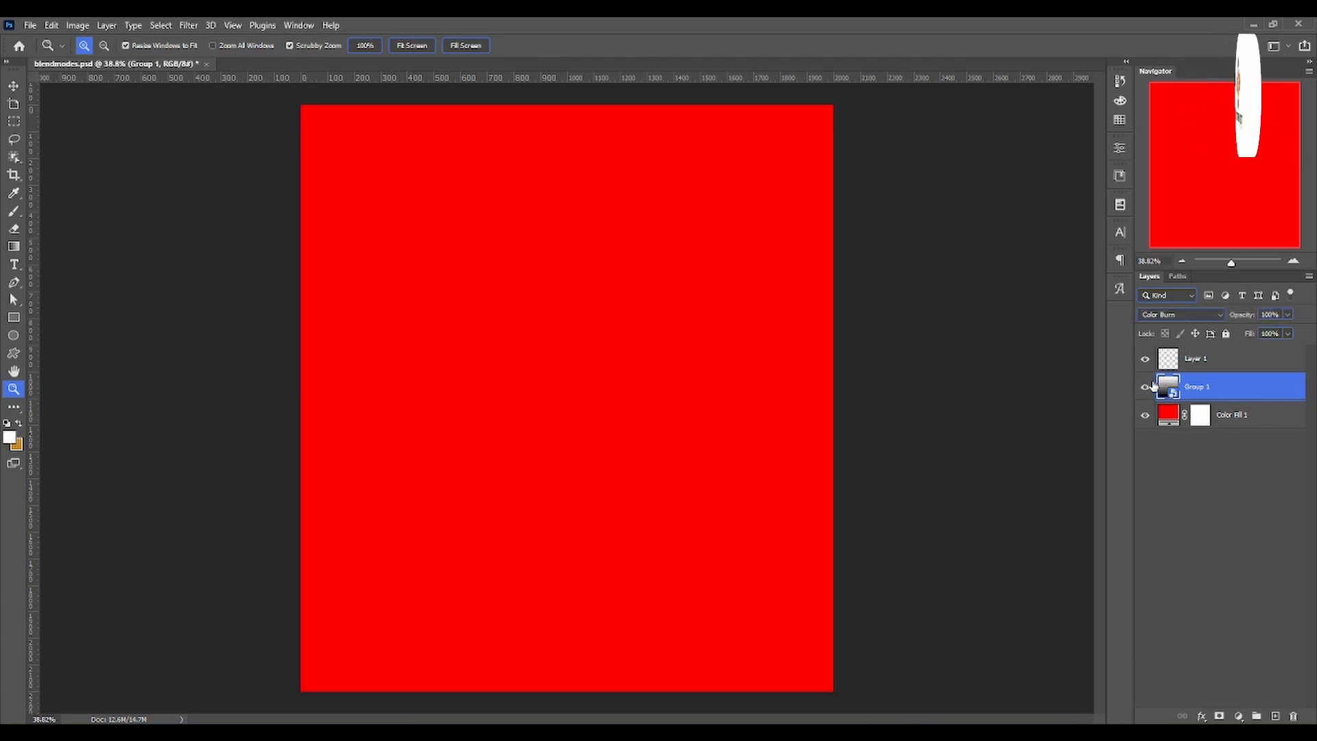
Try the slightly darker red d30000 on Color Fill 1 beneath the Color Burn bands
double_click(1165, 415)
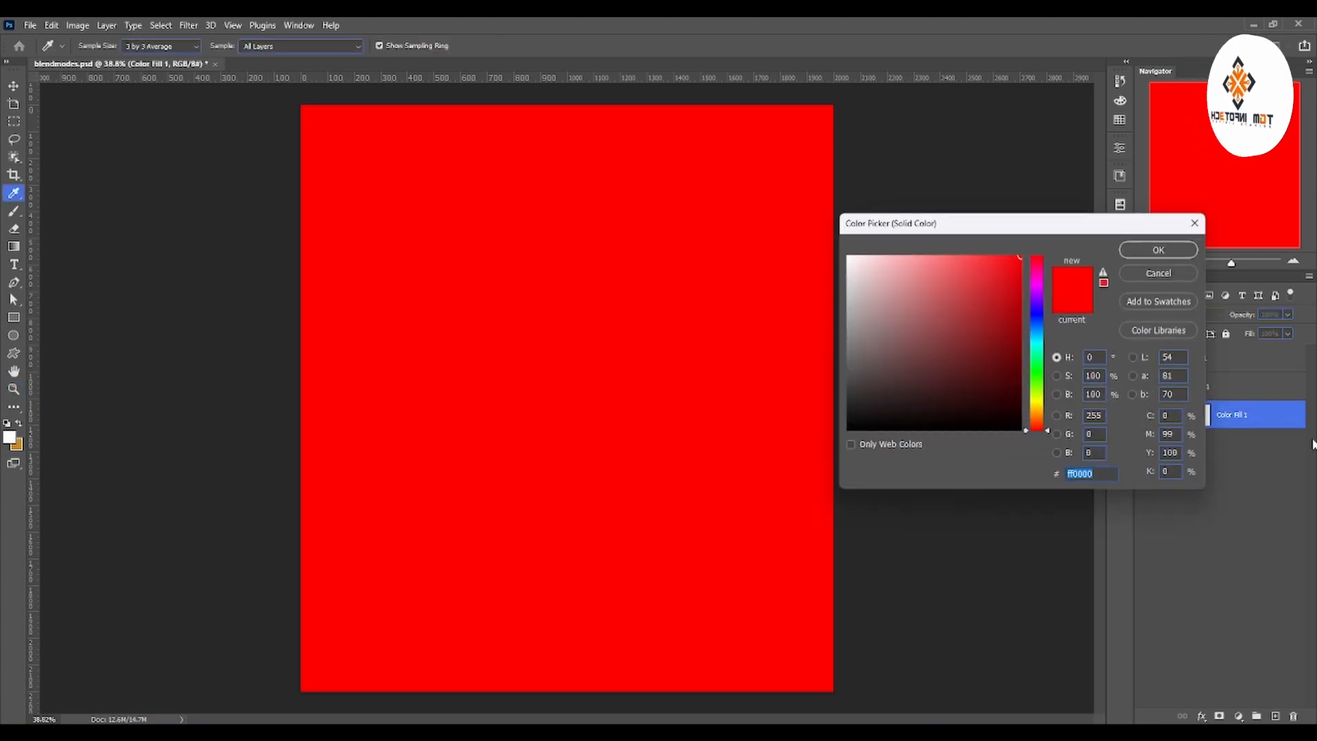
mouse_move(1017, 261)
mouse_down()
mouse_move(1028, 273)
mouse_move(1028, 238)
mouse_up()
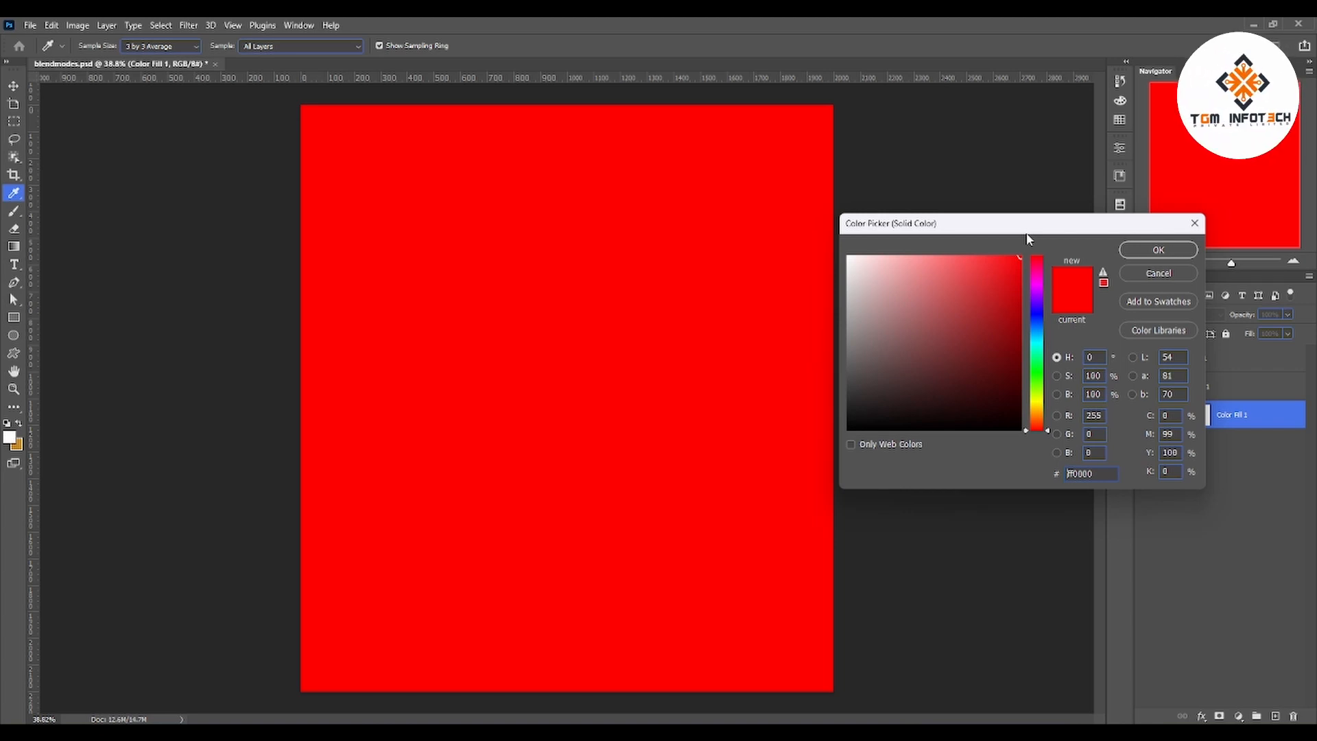
drag(1010, 293, 1021, 286)
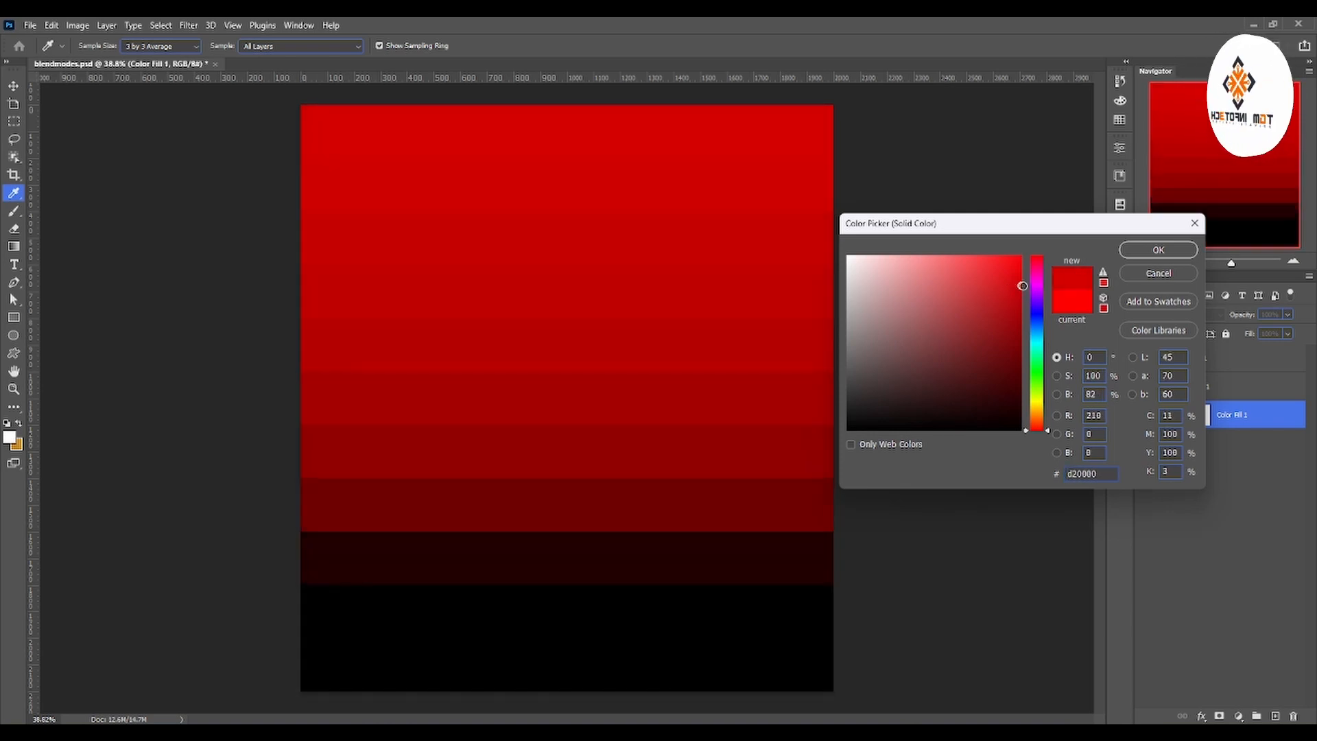
drag(1022, 285, 1021, 286)
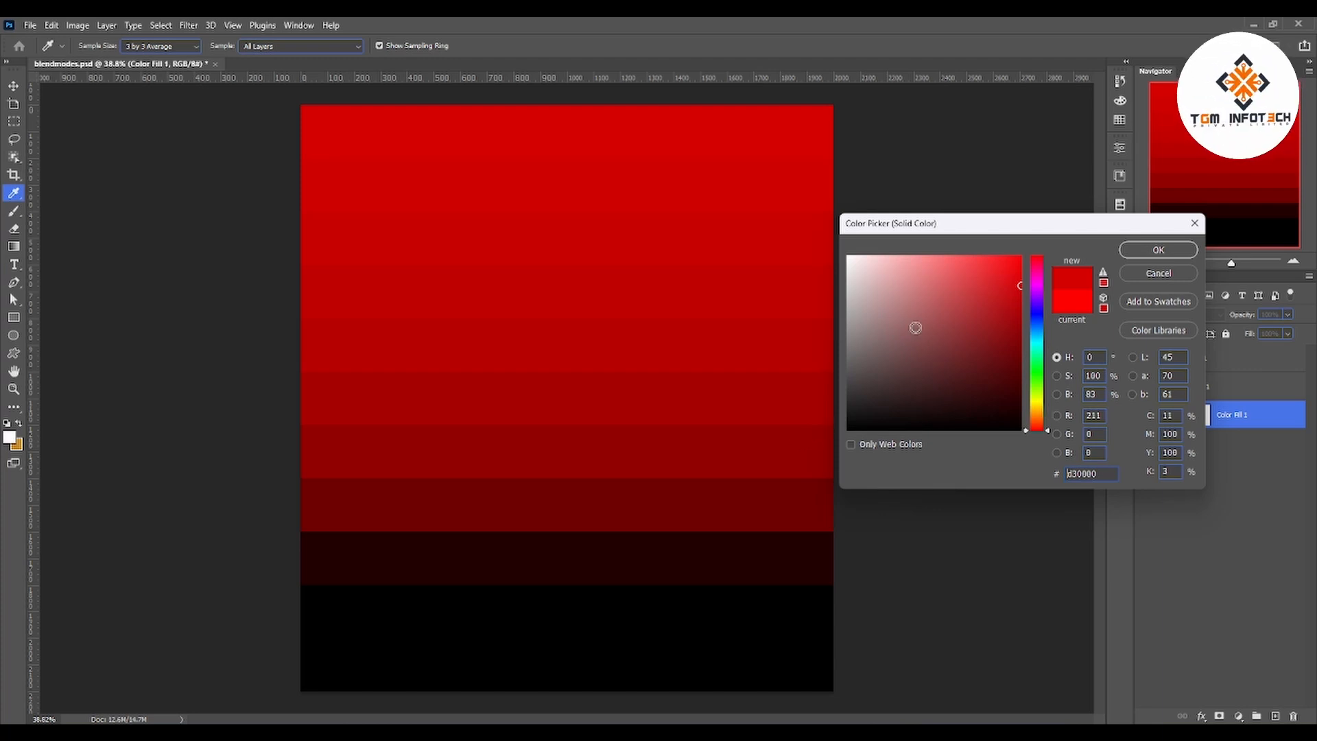
Try a much darker red, about 36% brightness, on Color Fill 1, and restore its original red
drag(1008, 284, 1020, 367)
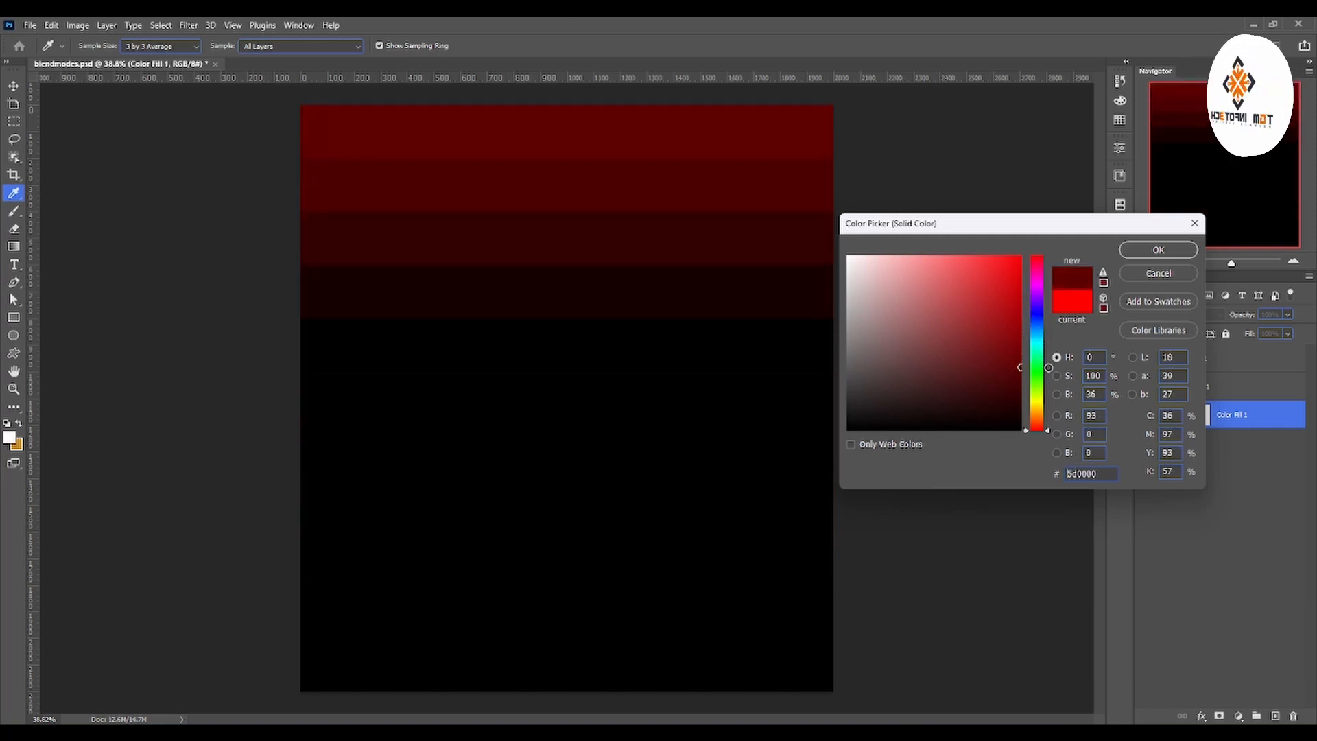
drag(1049, 368, 1047, 365)
click(1073, 302)
click(1140, 252)
key(z)
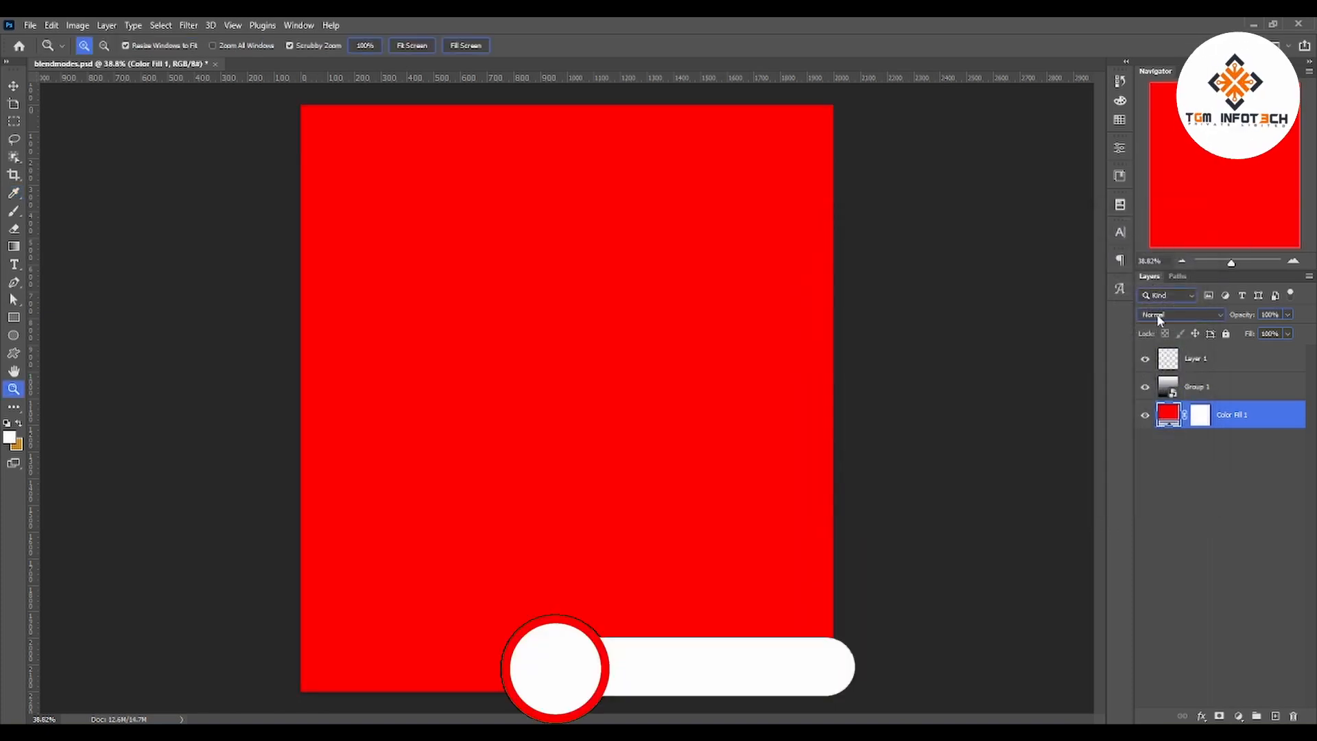
Set Group 1's blend mode to Linear Burn
click(1210, 392)
click(1180, 314)
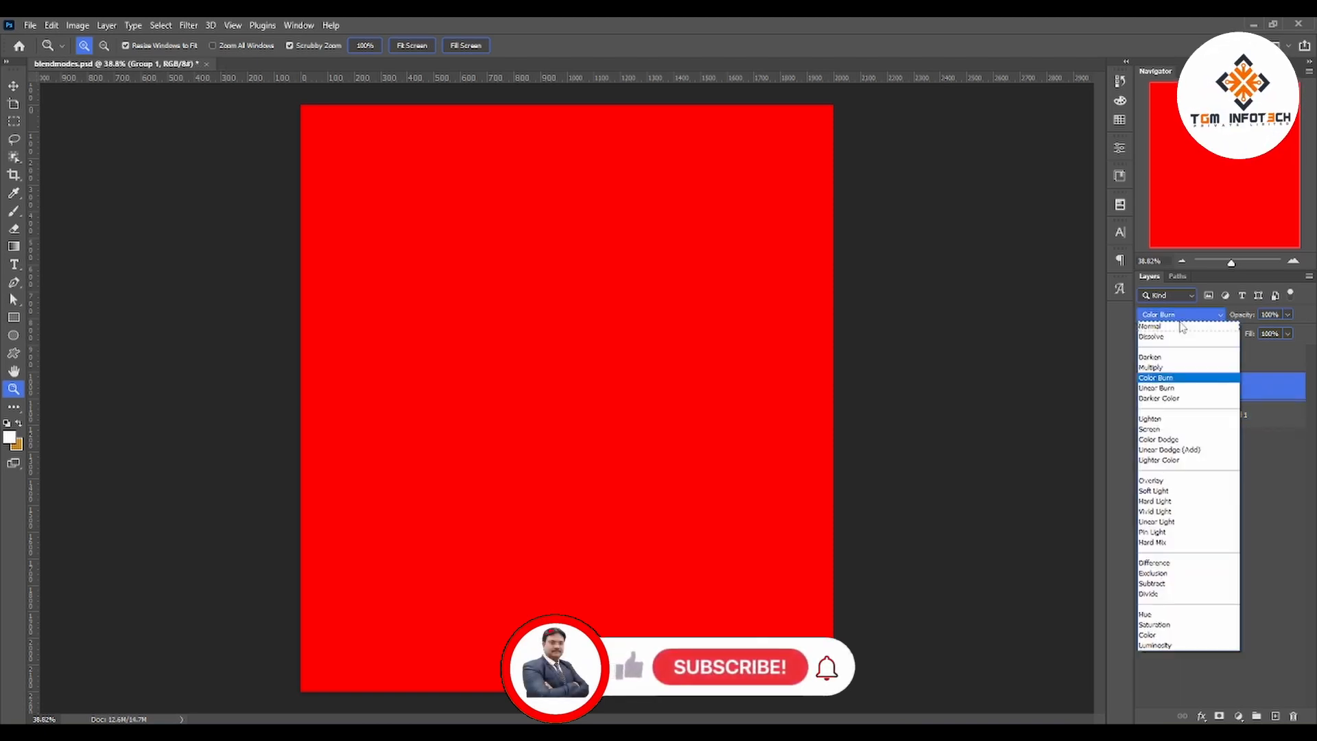
click(1174, 388)
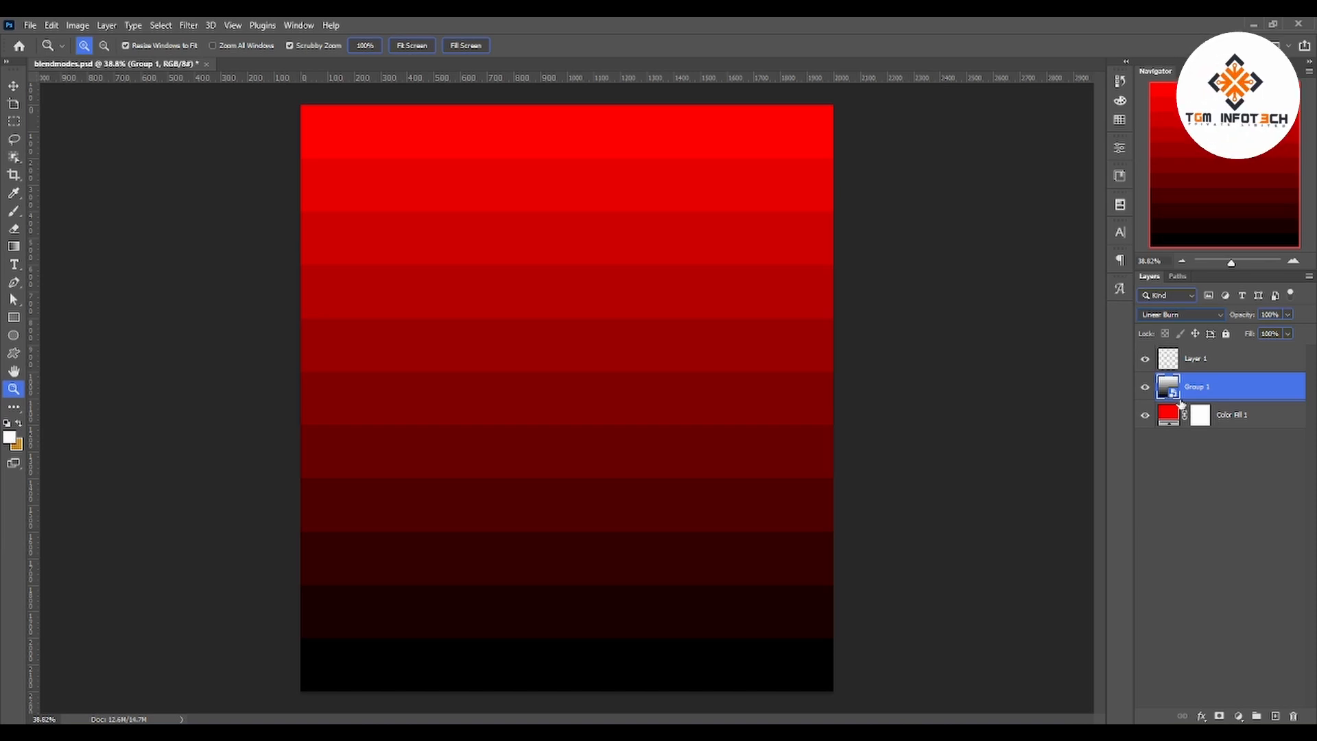
Set Group 1's blend mode to Darker Color
click(1180, 314)
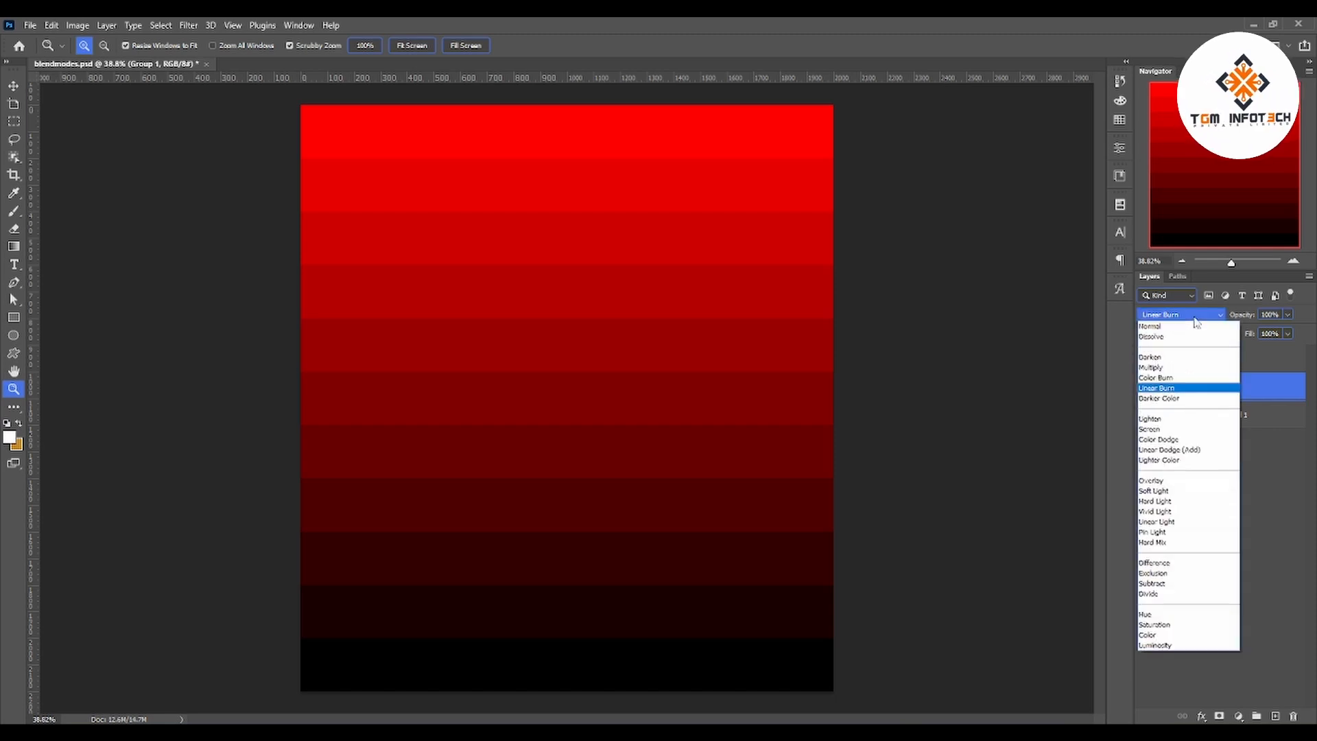
click(1183, 399)
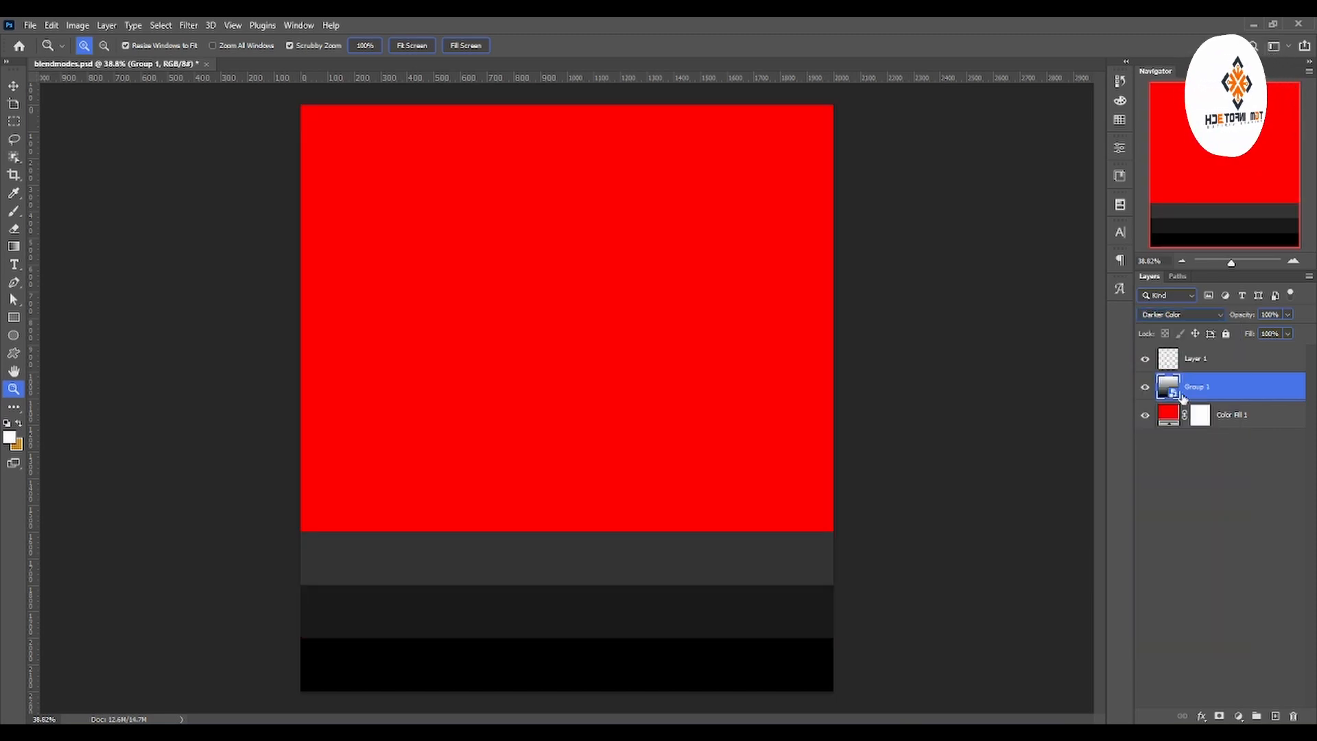
click(1197, 315)
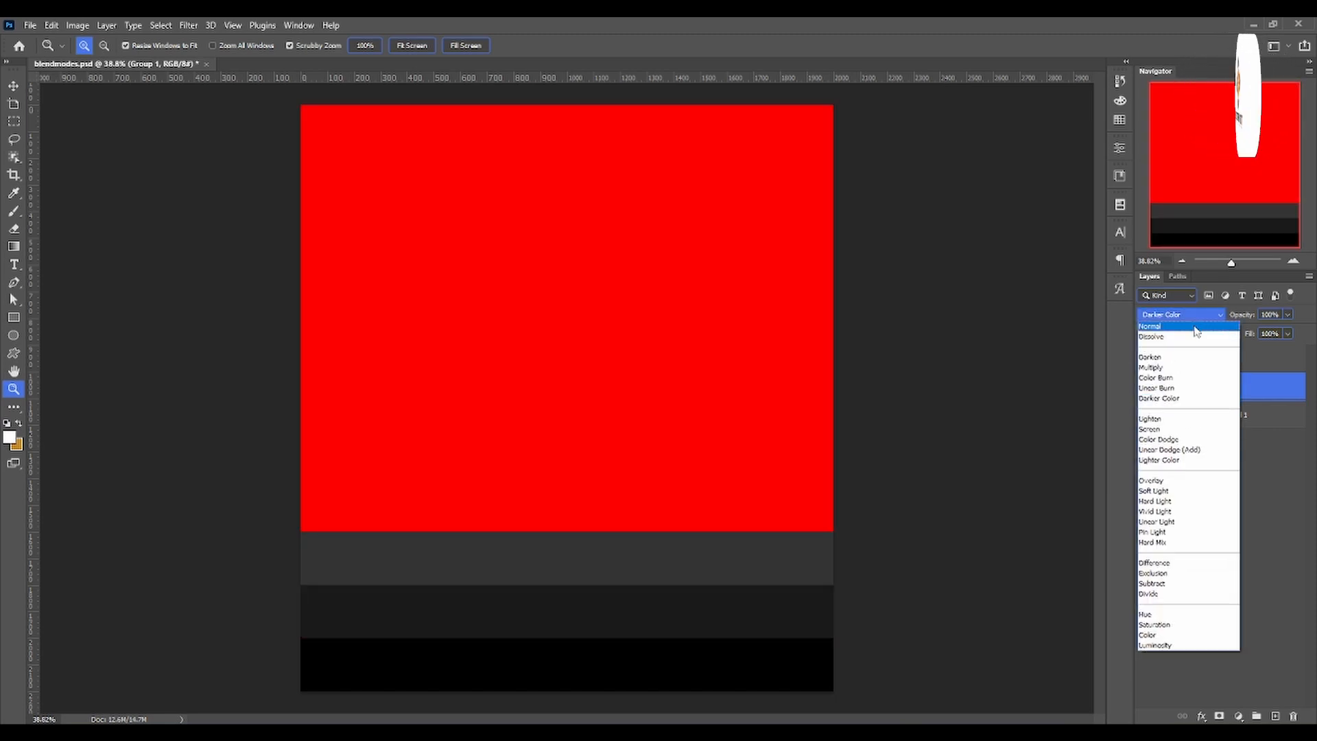
click(1168, 398)
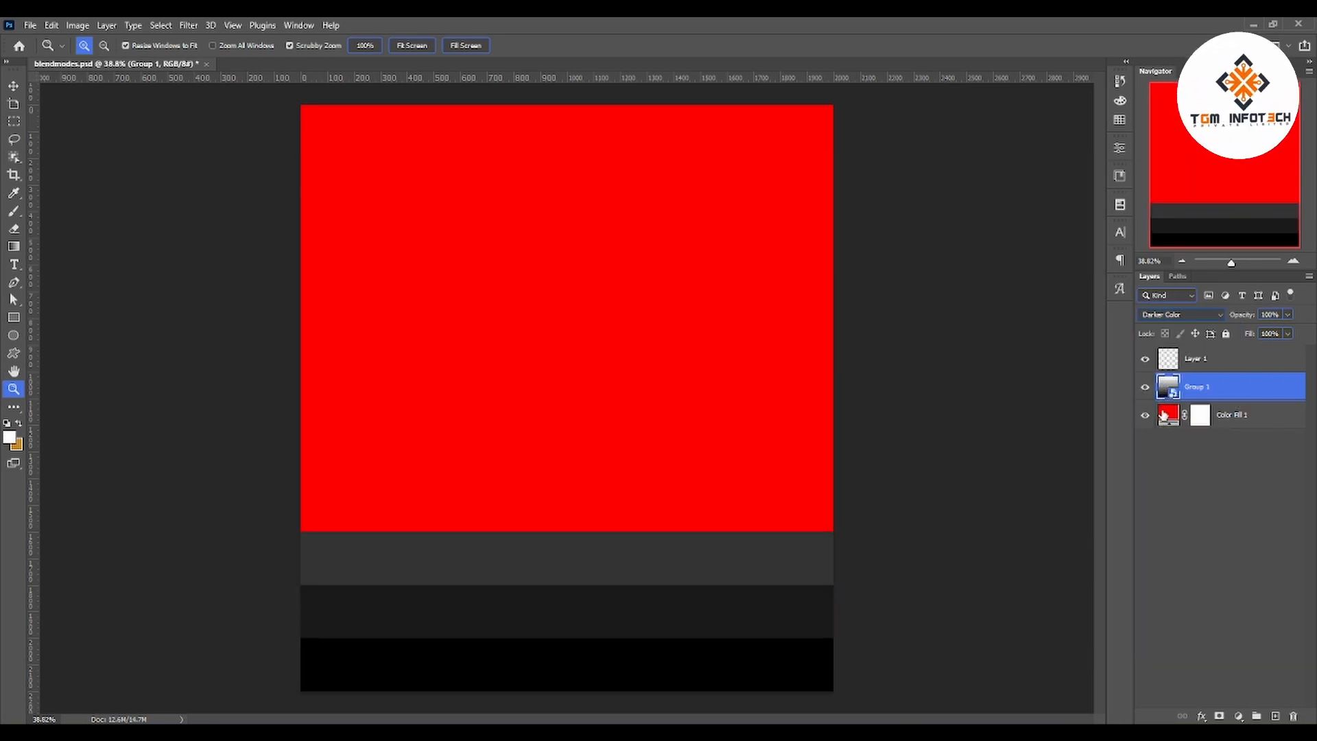
Lighten Color Fill 1 to the pink ff6161 to test it beneath the Darker Color bands
double_click(1167, 415)
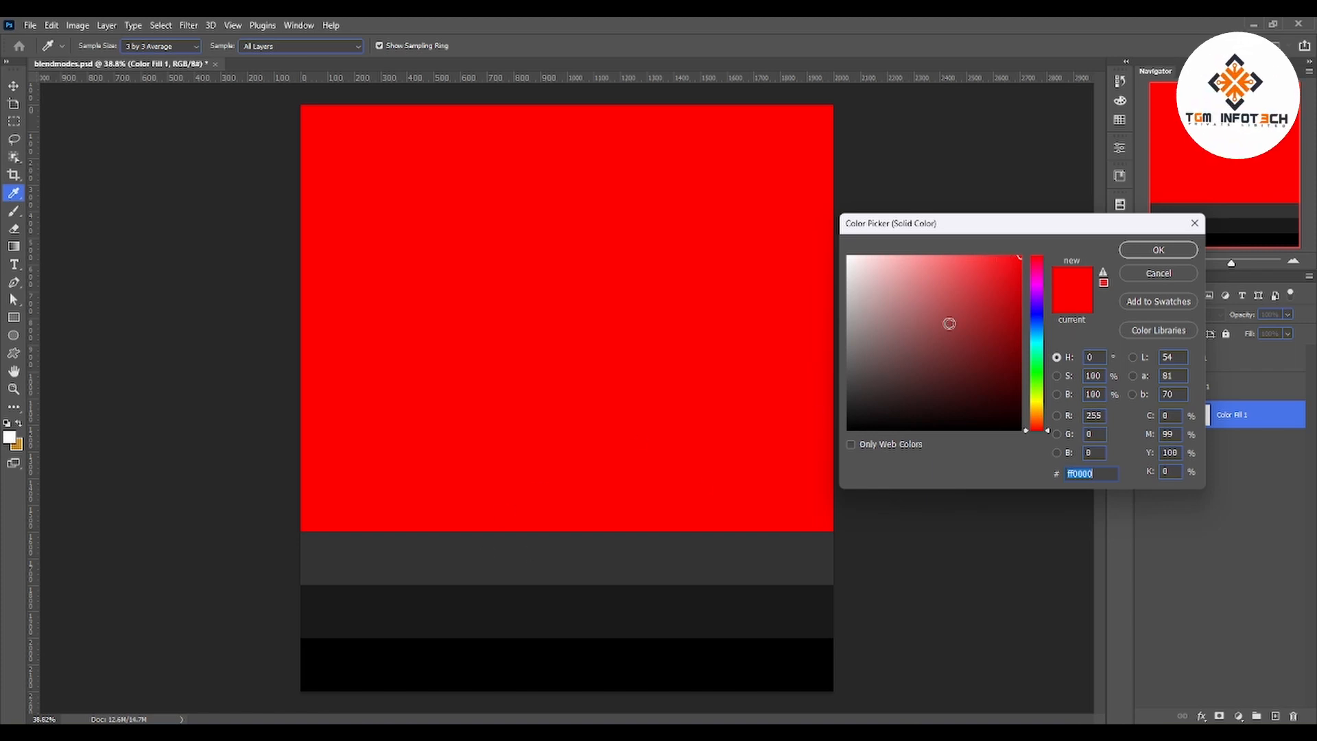
click(1020, 263)
mouse_move(1019, 263)
mouse_down()
mouse_move(1029, 305)
mouse_move(1036, 253)
mouse_move(1050, 375)
mouse_move(1029, 255)
mouse_move(953, 253)
mouse_up()
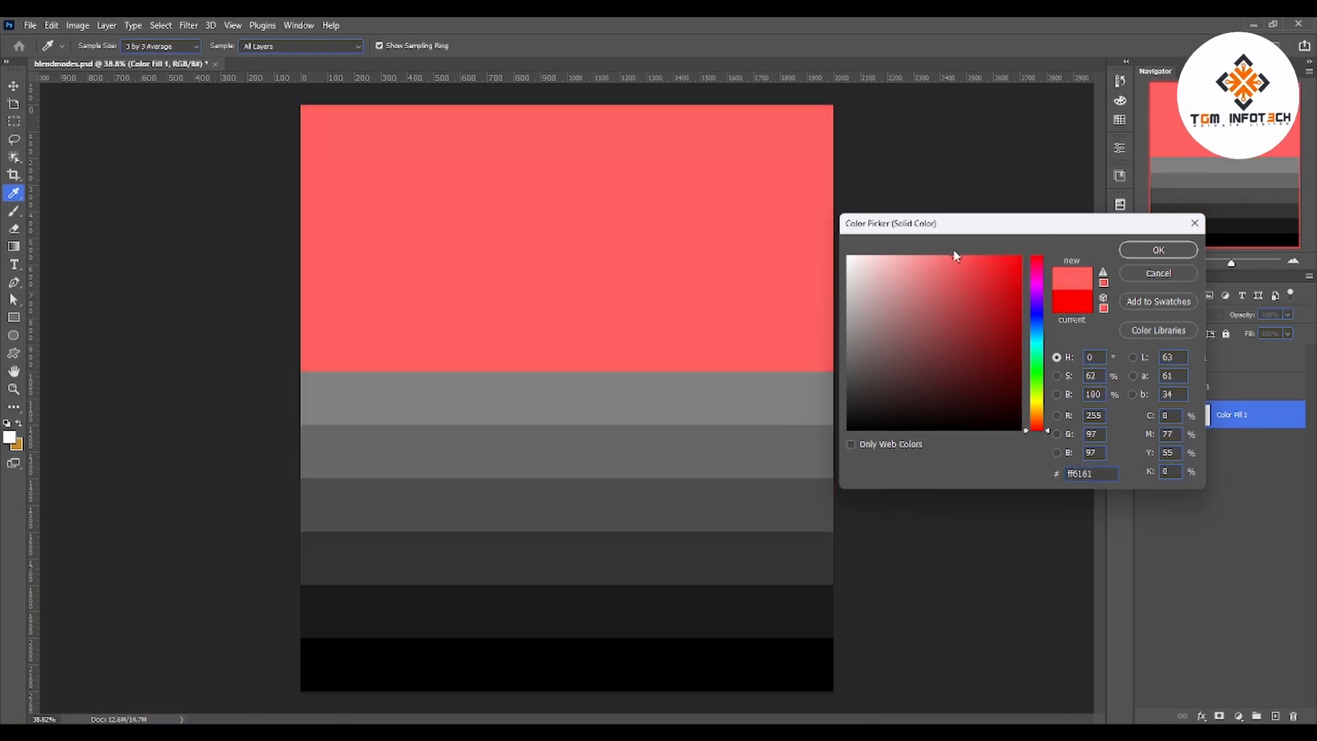
Try grays sampled from the bands, including 666666 and 4d4d4d, as Color Fill 1's color, and discard the change
click(10, 437)
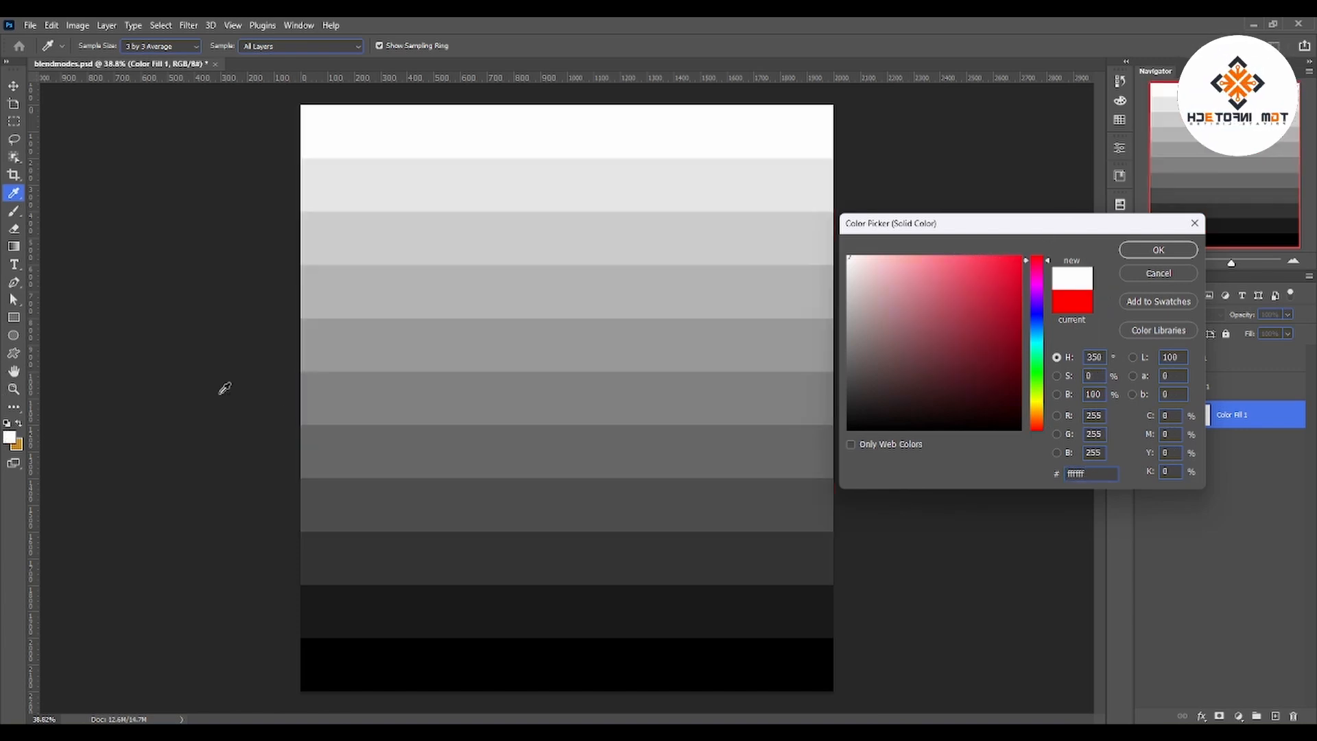
click(472, 387)
click(630, 464)
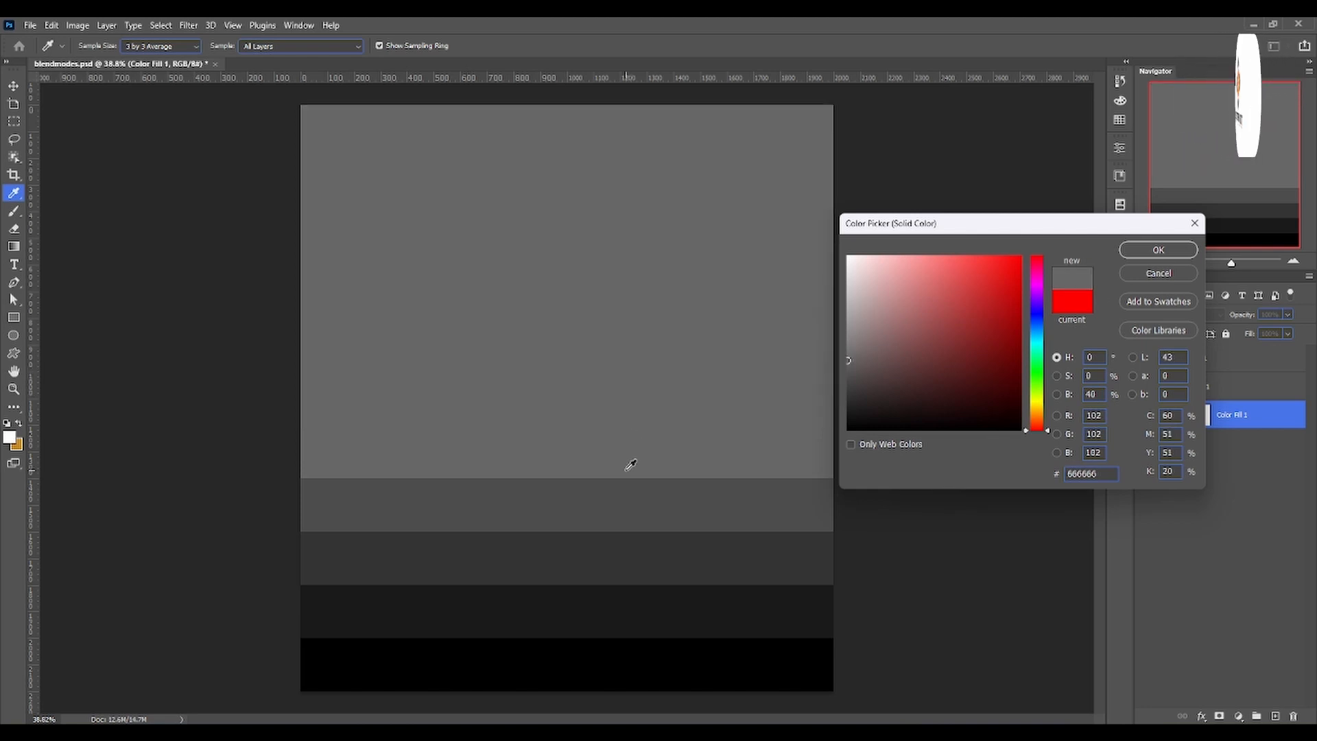
click(628, 480)
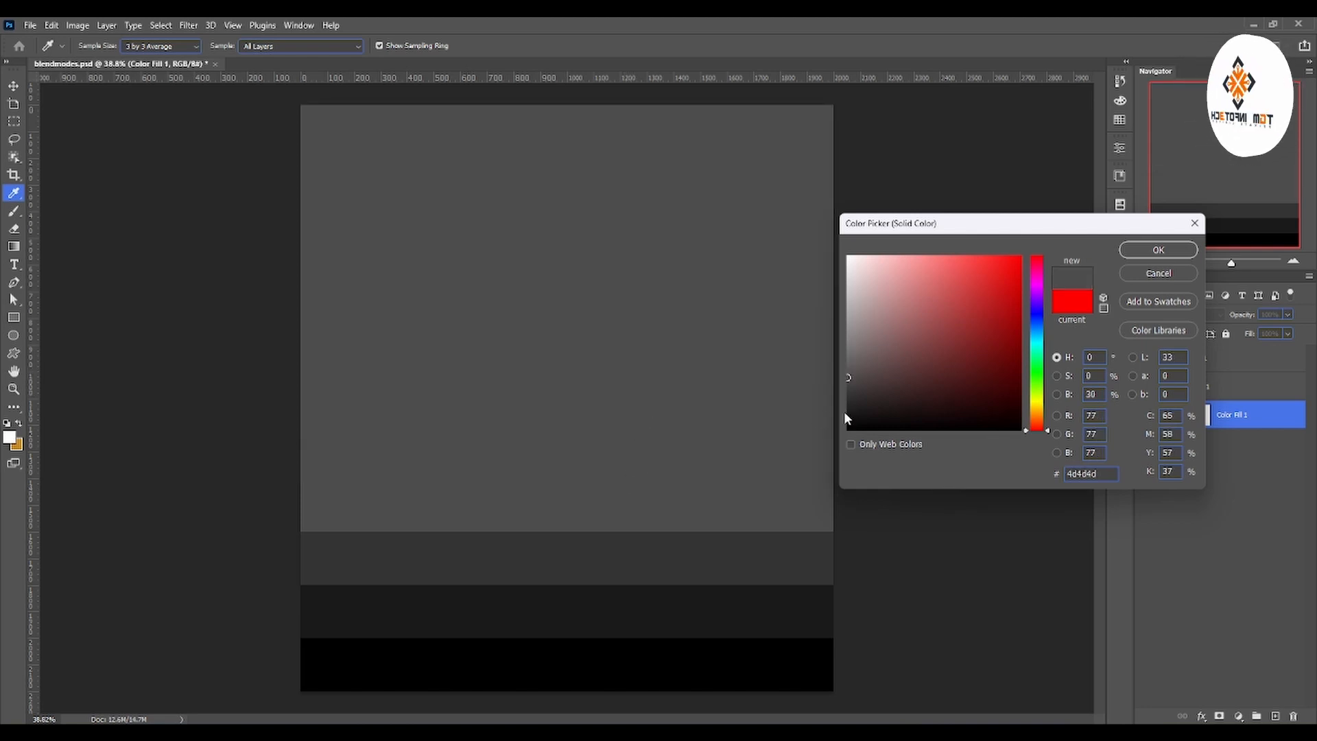
click(1174, 272)
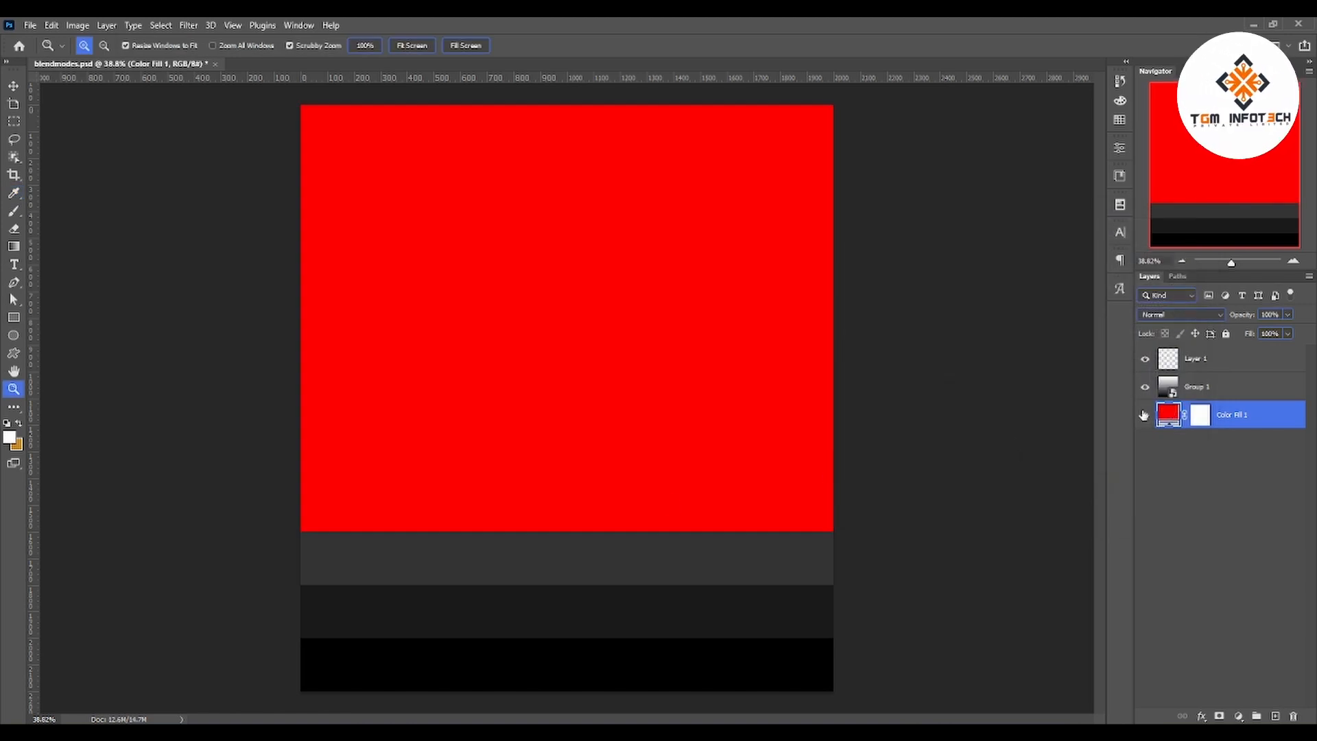
Change Color Fill 1 to the light pink ff8888
double_click(1170, 414)
drag(978, 314, 929, 251)
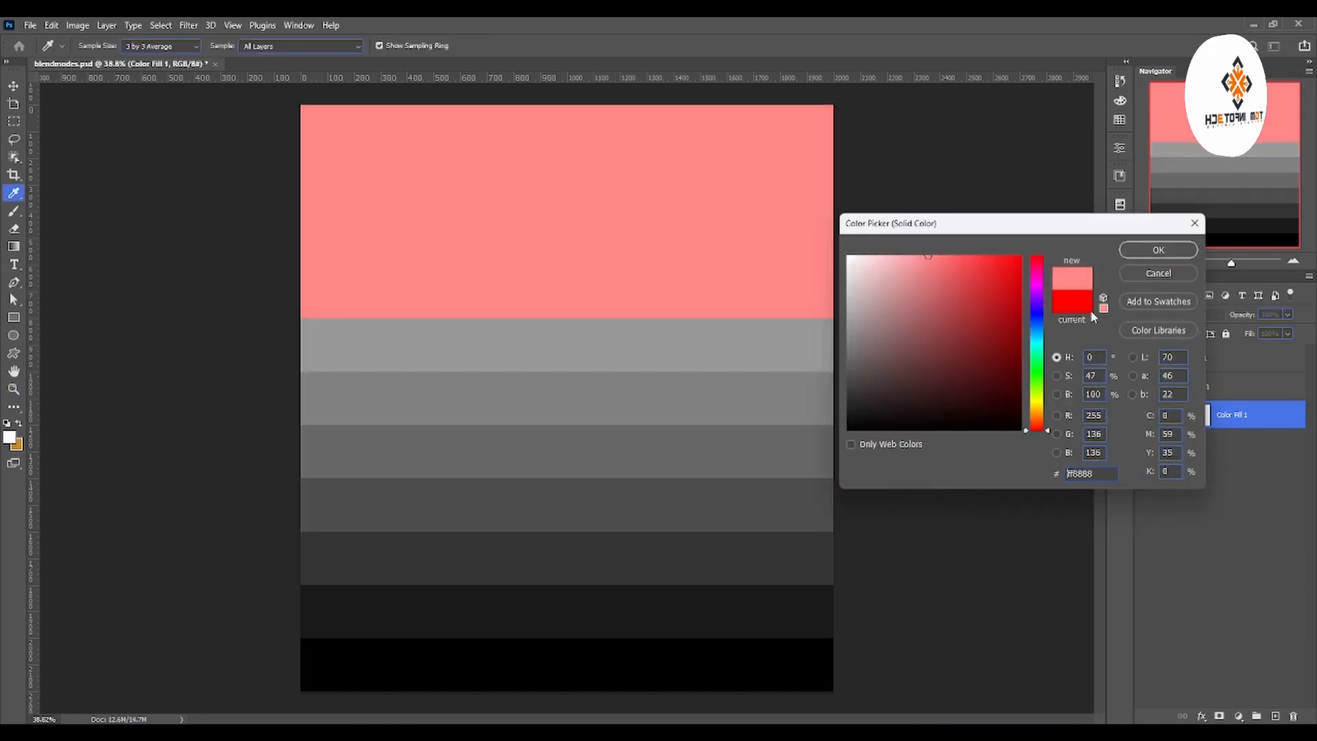
click(1158, 249)
Hide Color Fill 1, check the brightness of the fifth gray band without keeping the sample, and show the fill again
click(1144, 415)
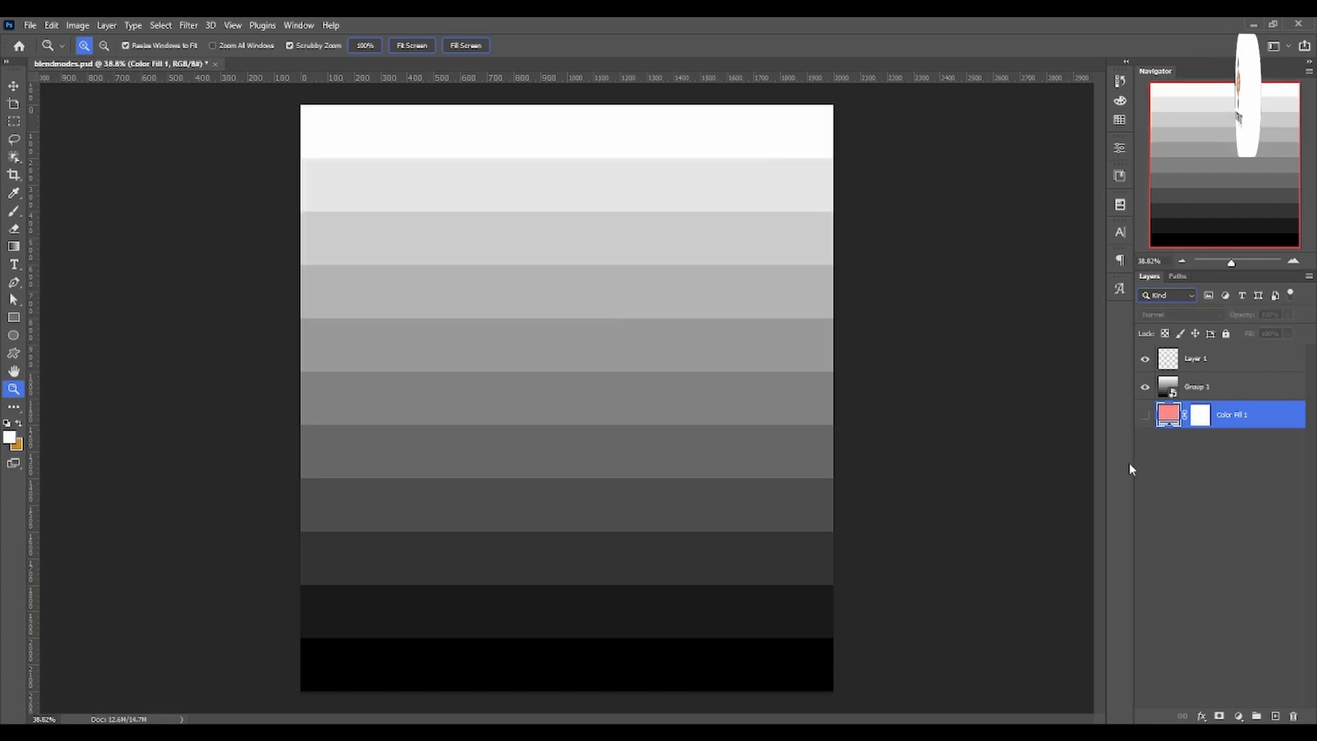
click(10, 437)
click(441, 350)
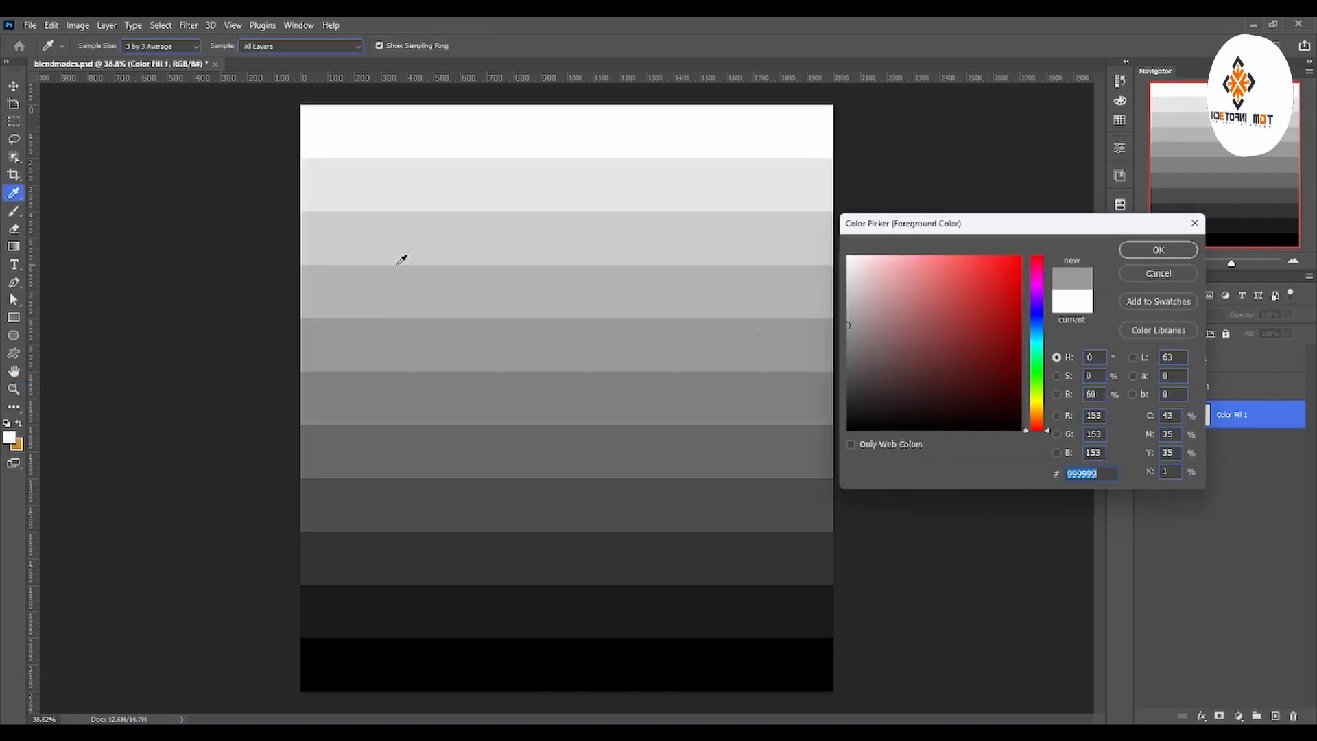
click(1190, 273)
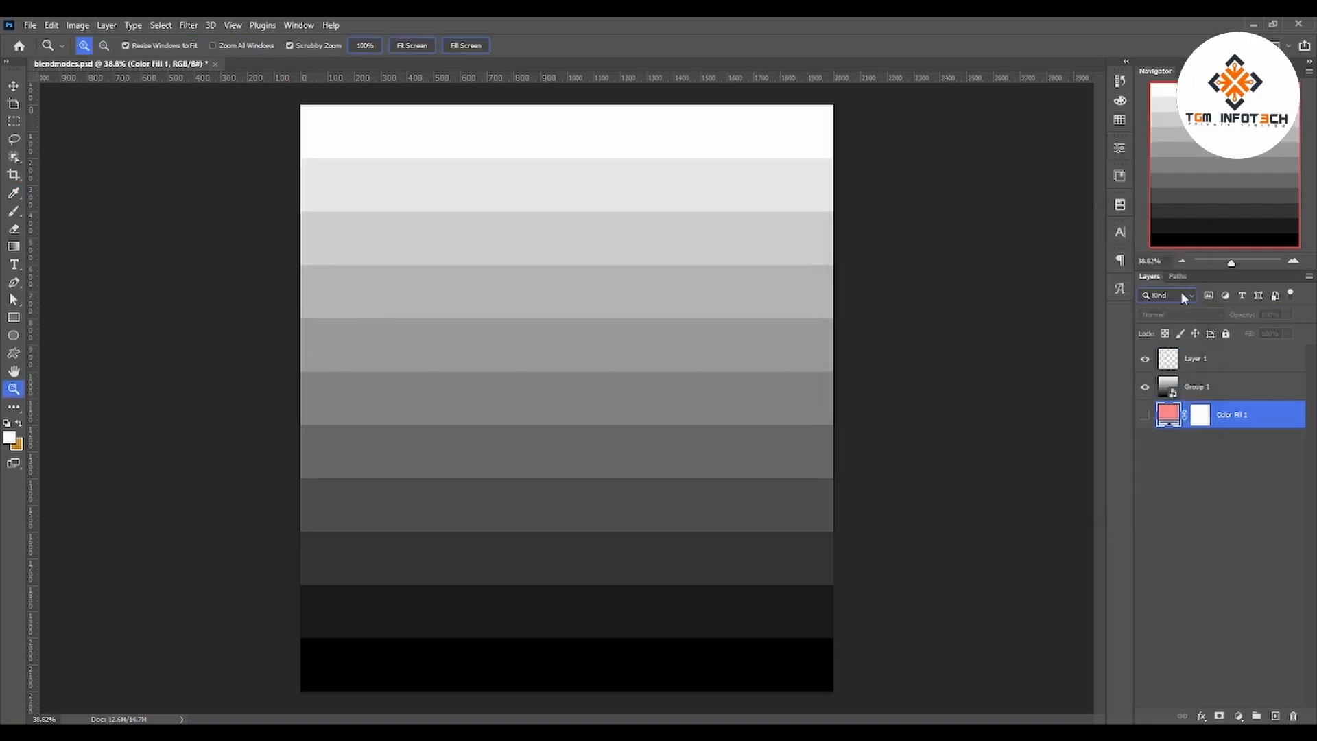
click(1144, 414)
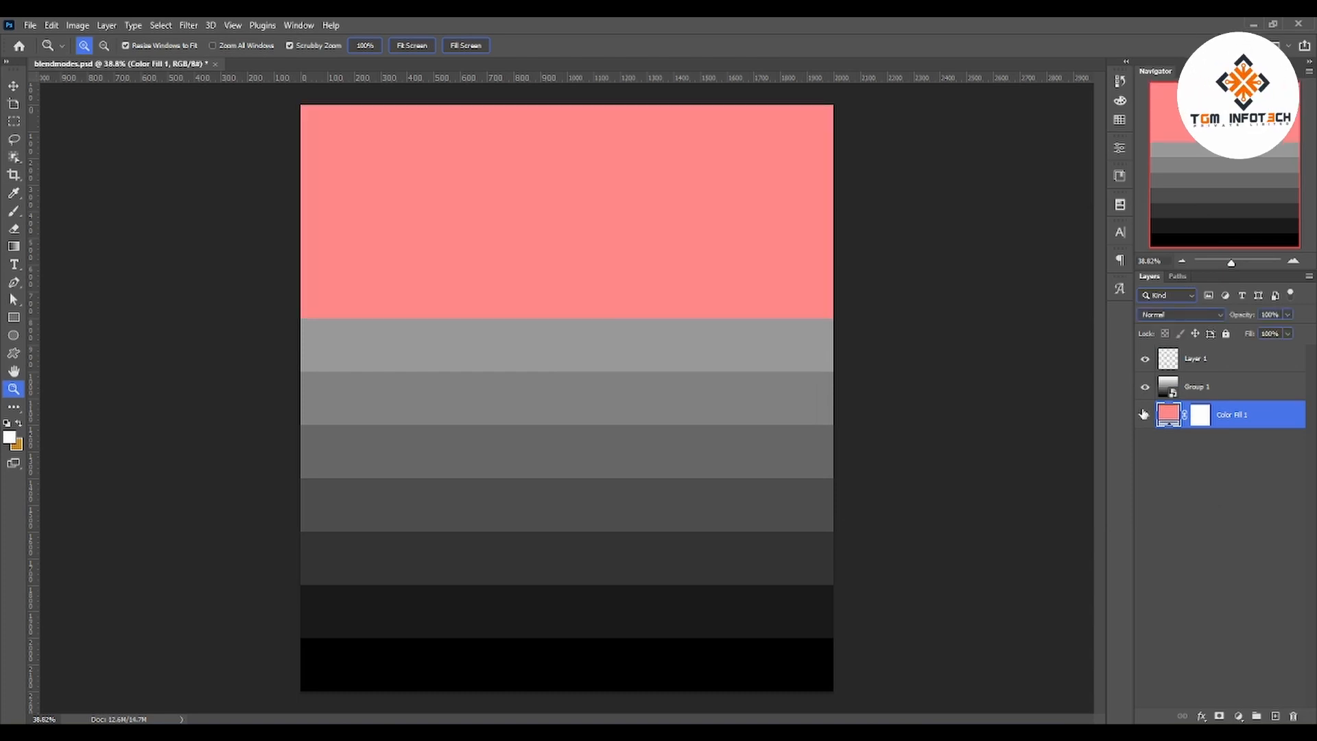
With Color Fill 1 visible, check the brightness of the gray band directly below the pink without keeping the sample
click(9, 439)
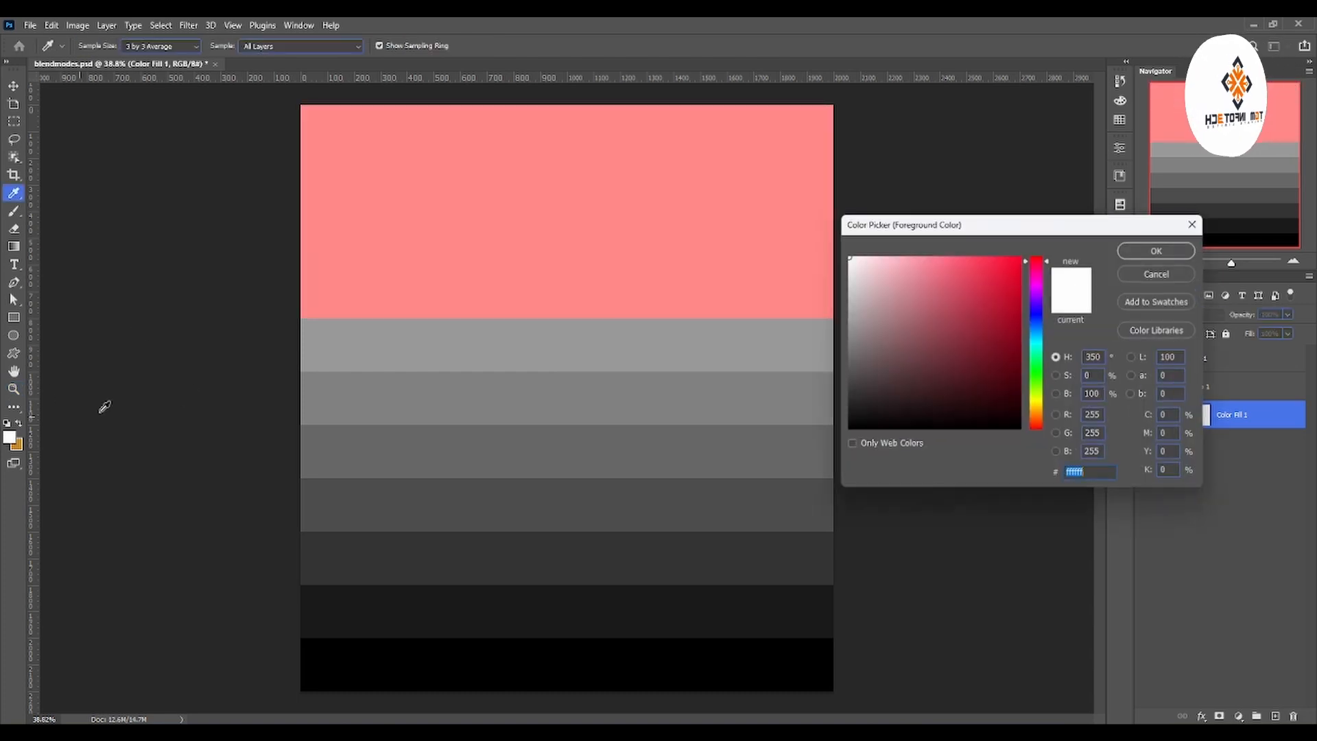
click(497, 355)
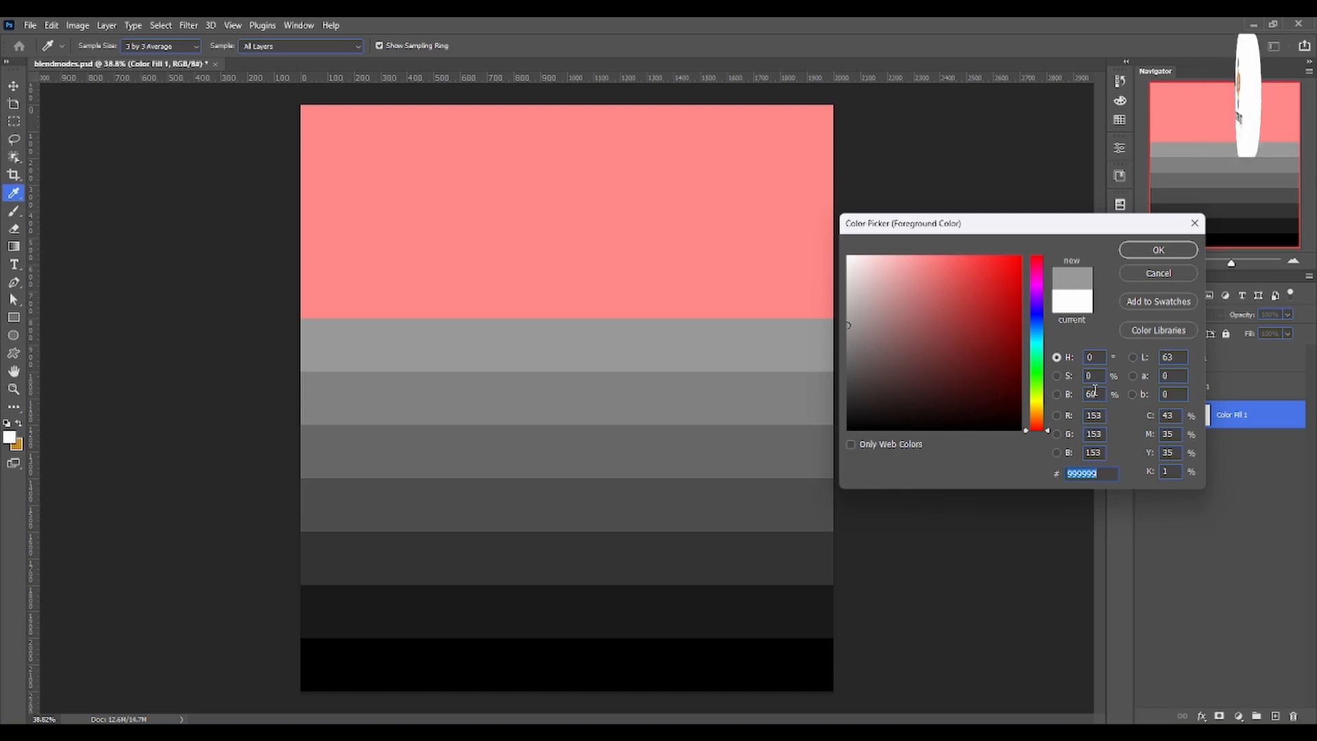
click(1159, 275)
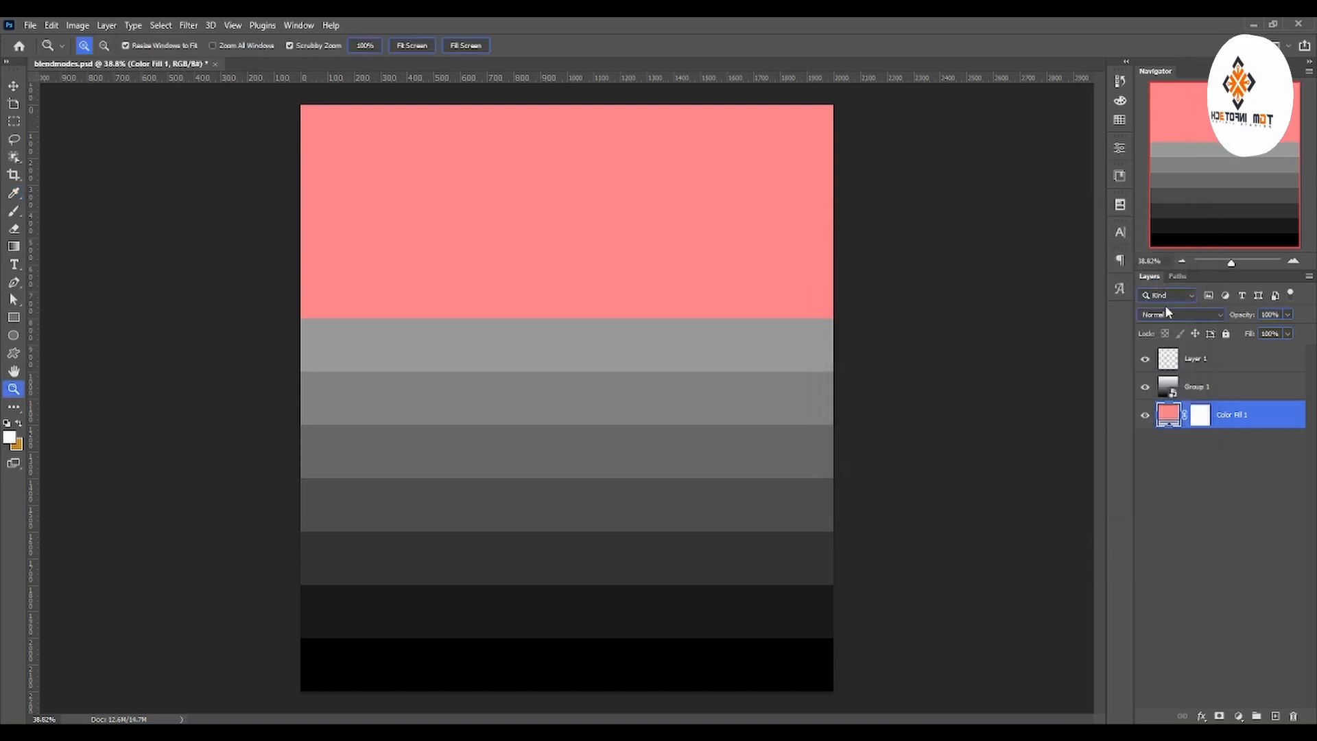
Try the stronger red ff2929 on Color Fill 1 and discard the change
click(1200, 384)
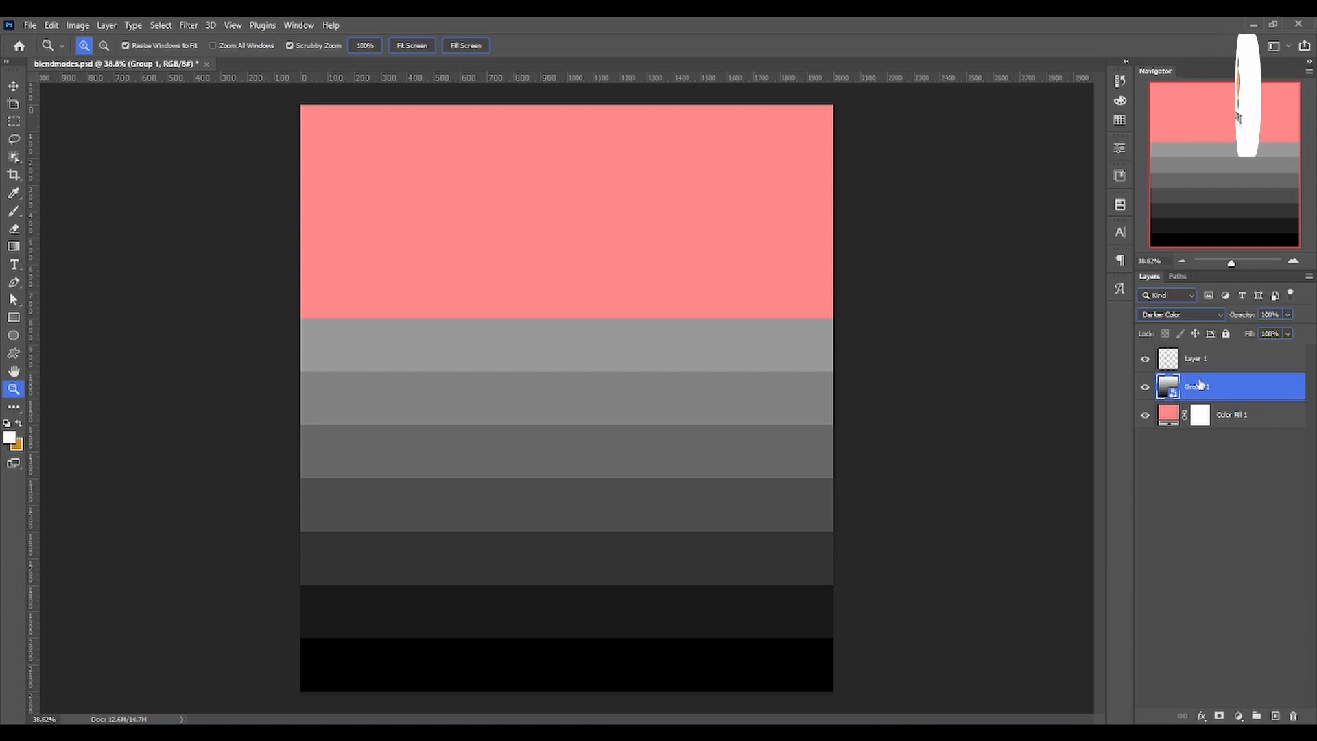
double_click(1169, 417)
mouse_move(1000, 309)
mouse_down()
mouse_move(1010, 244)
mouse_move(986, 241)
mouse_move(993, 250)
mouse_up()
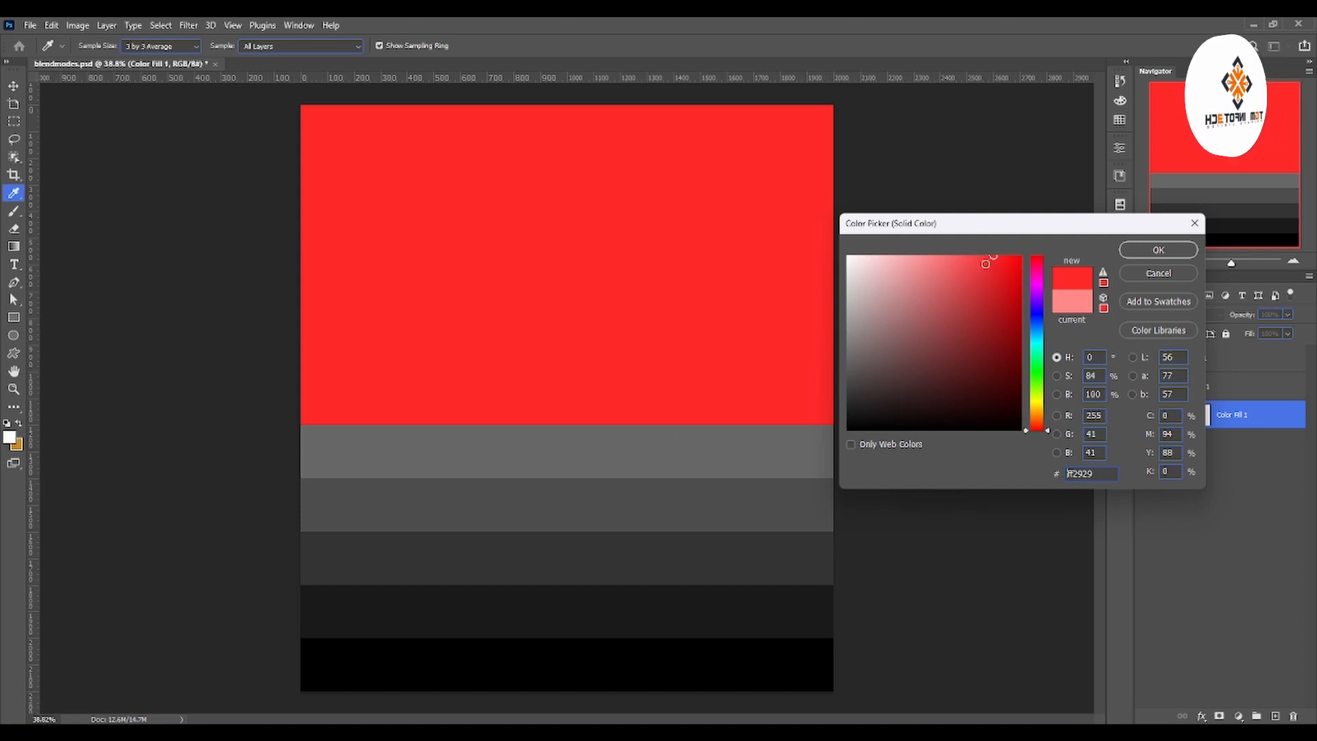
key(Escape)
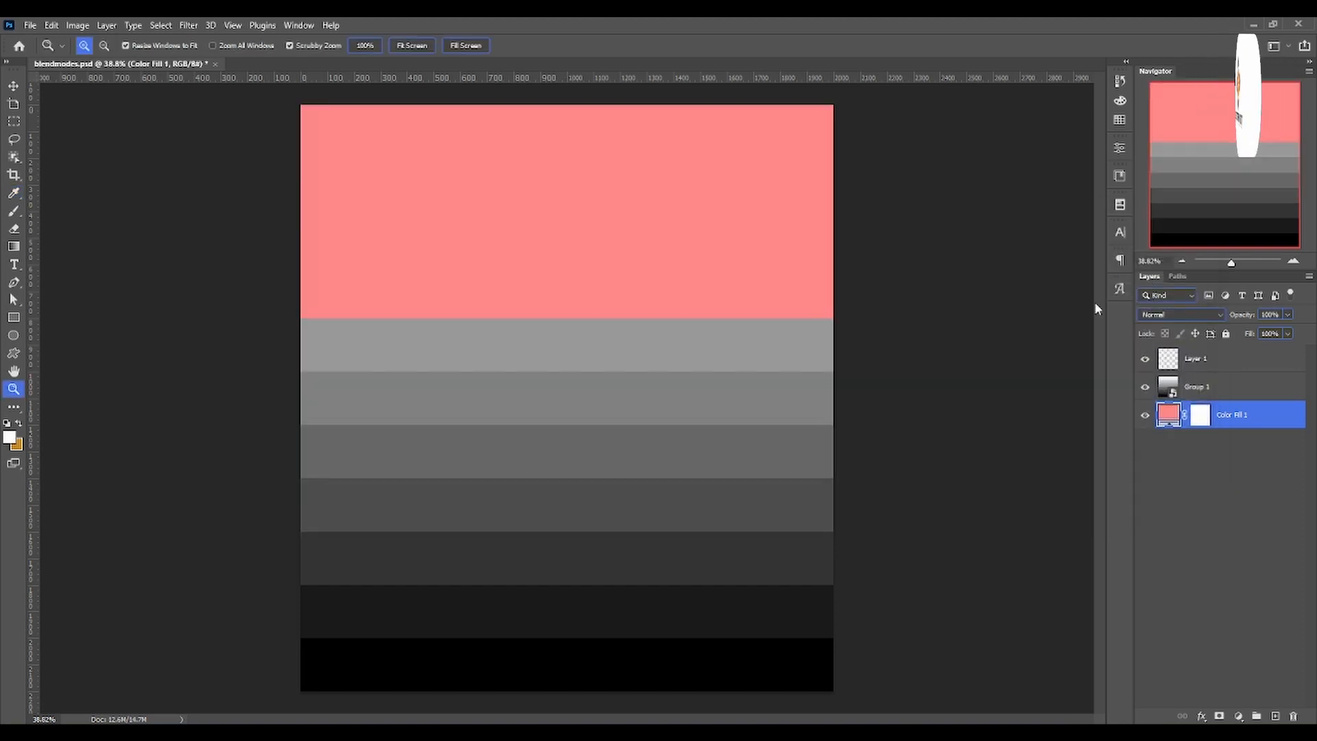
Select the Group 1 layer
click(1244, 390)
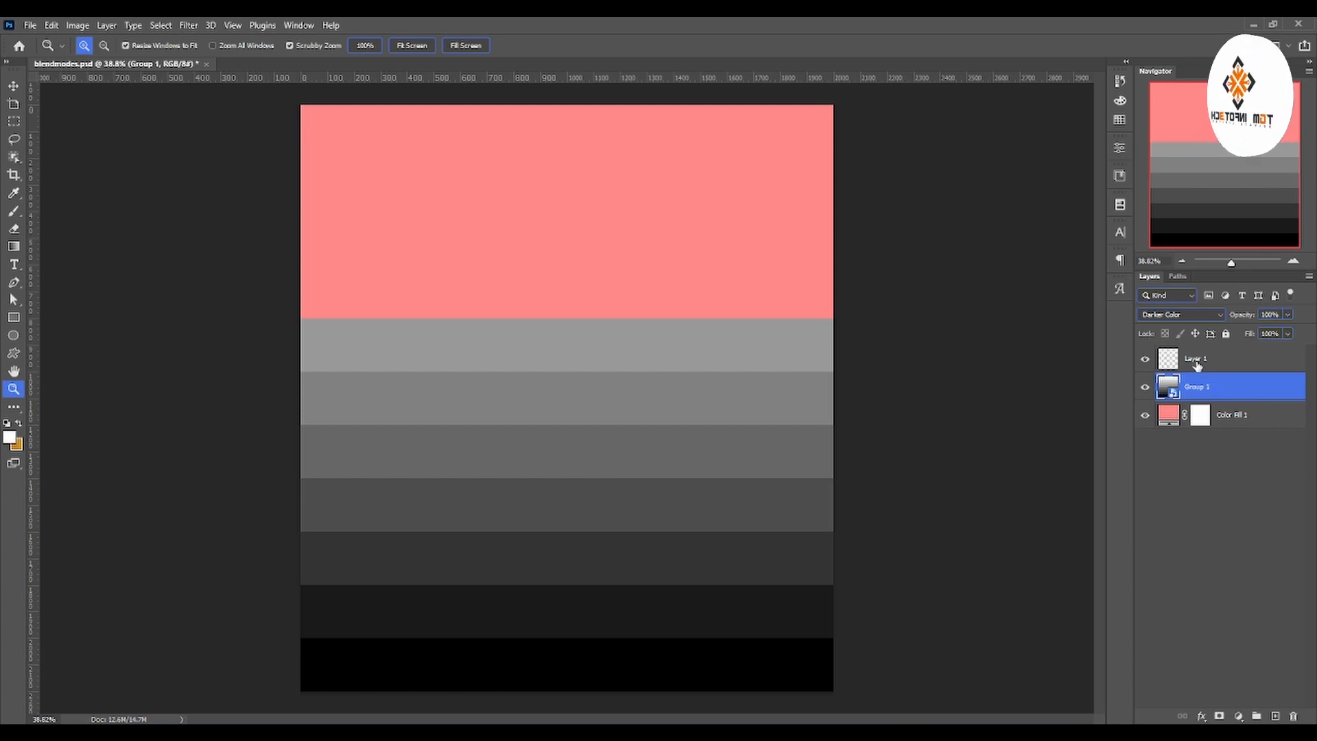